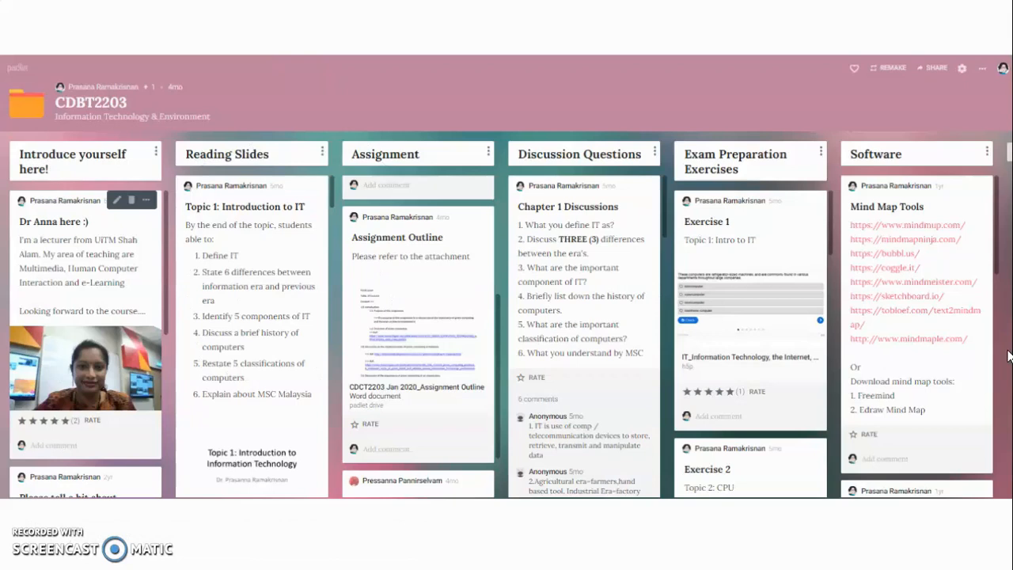
click(663, 329)
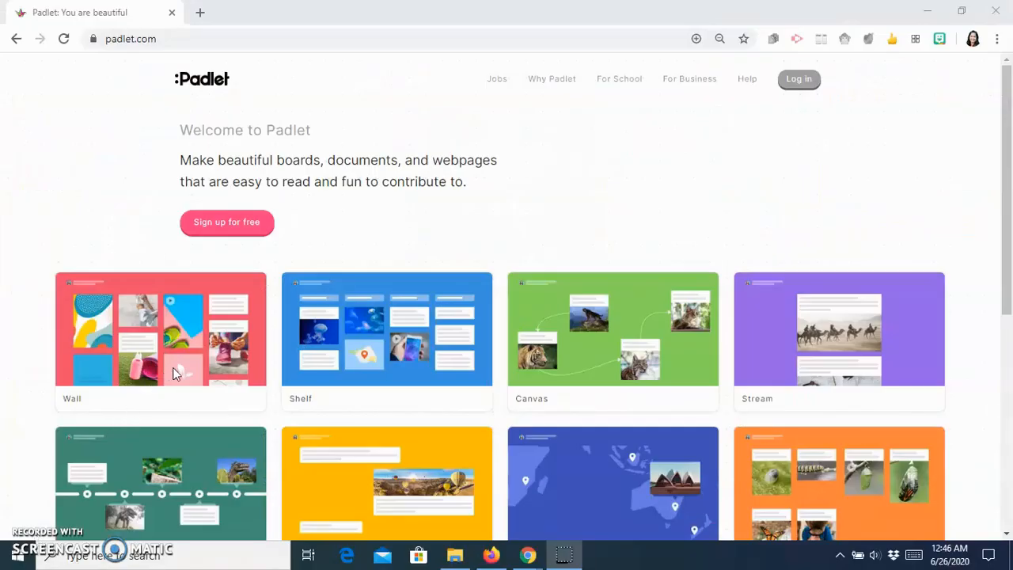
Step: Log in to Padlet through Google with the university account
click(165, 39)
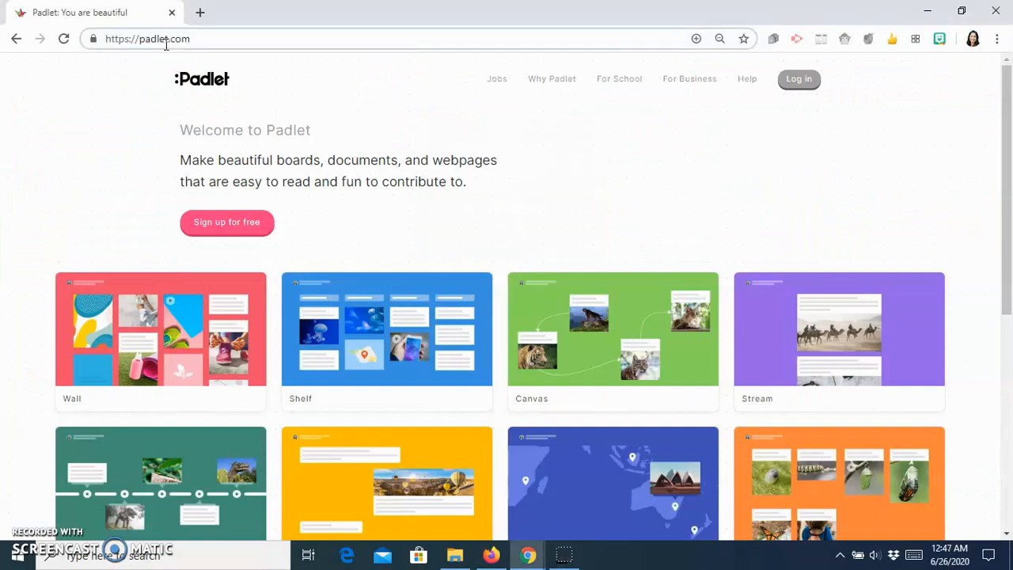
click(806, 84)
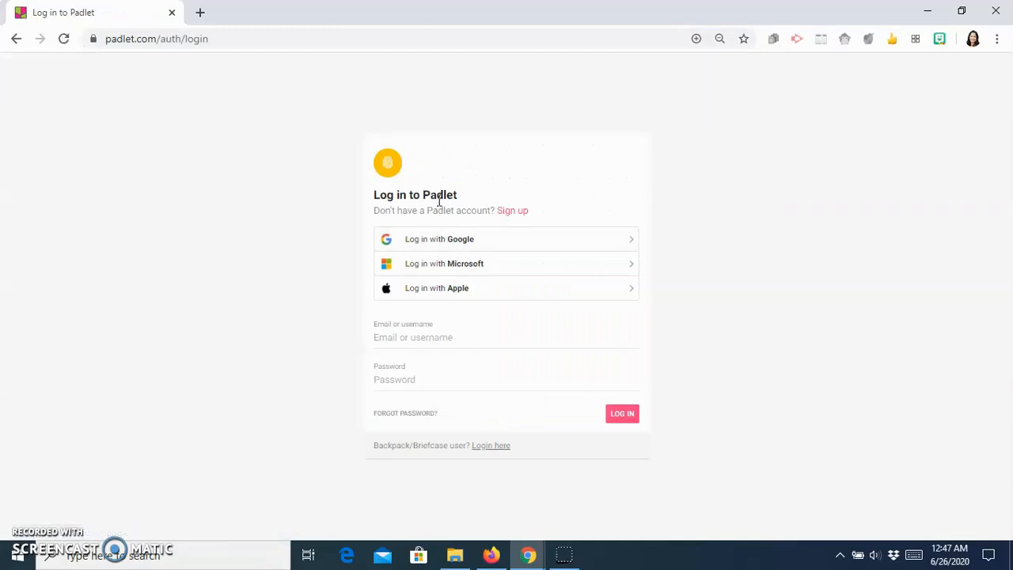
click(462, 240)
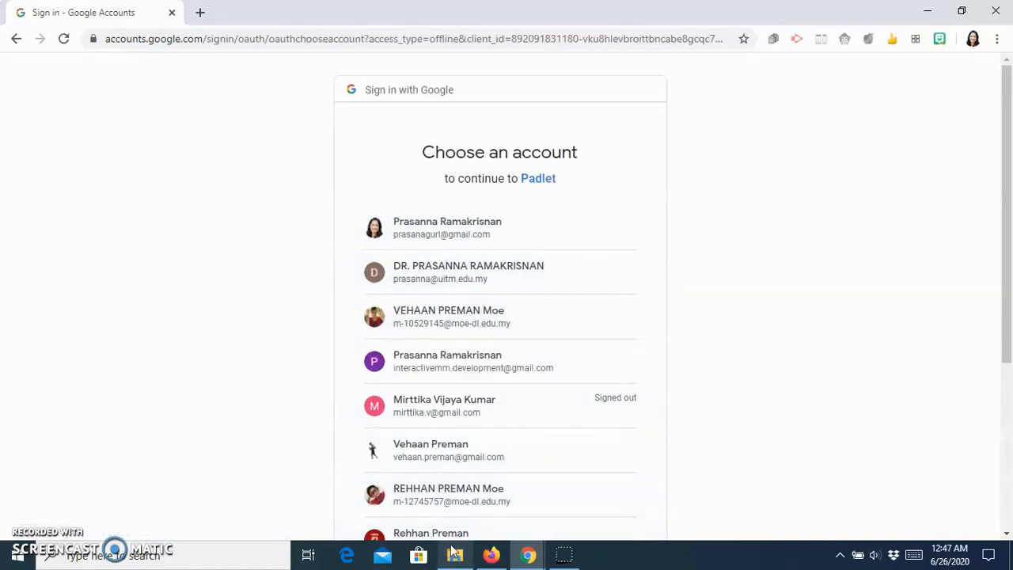
click(490, 280)
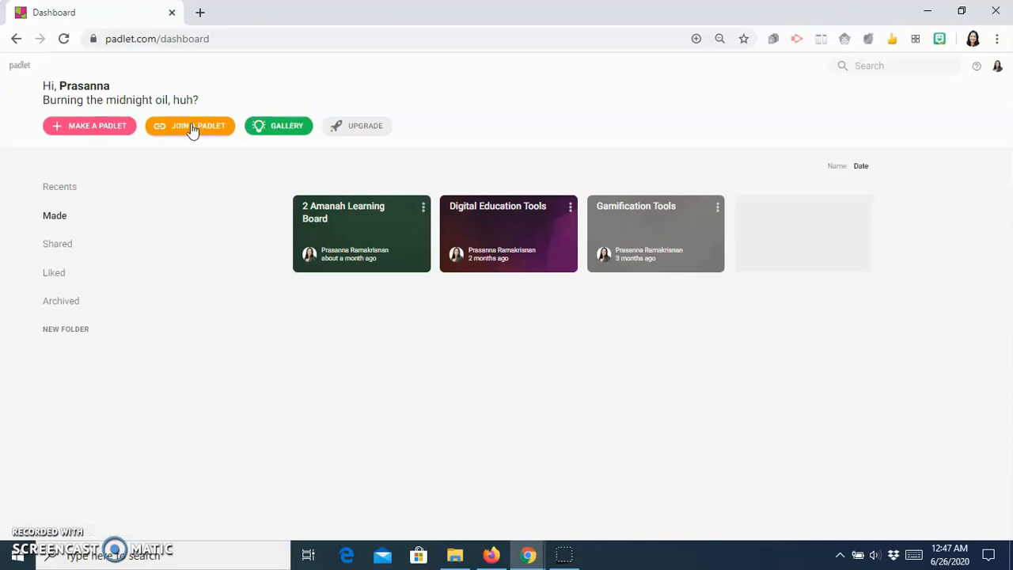
Step: Make a new padlet from the blank Shelf layout
click(101, 135)
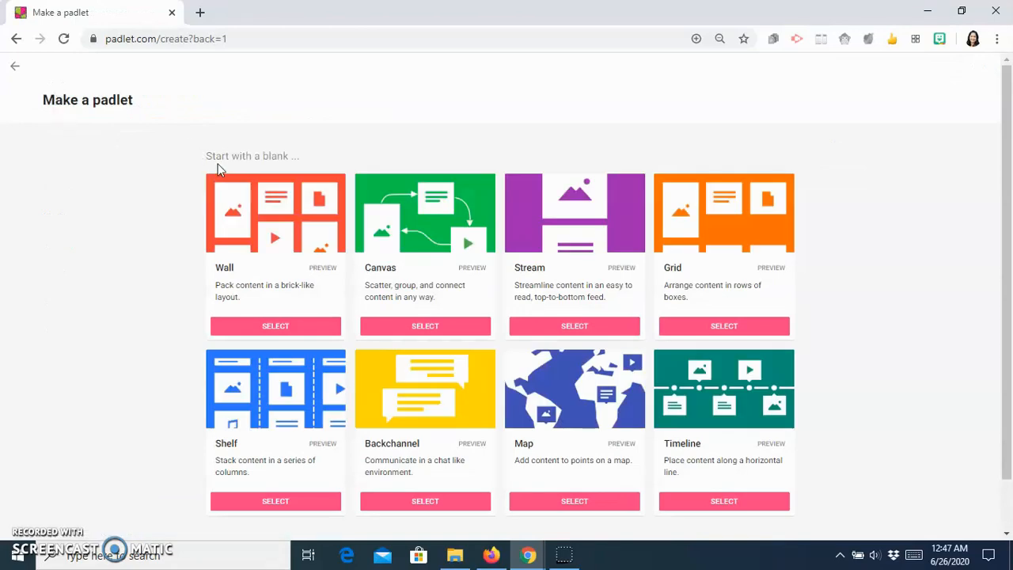
scroll(201, 180, down, 1)
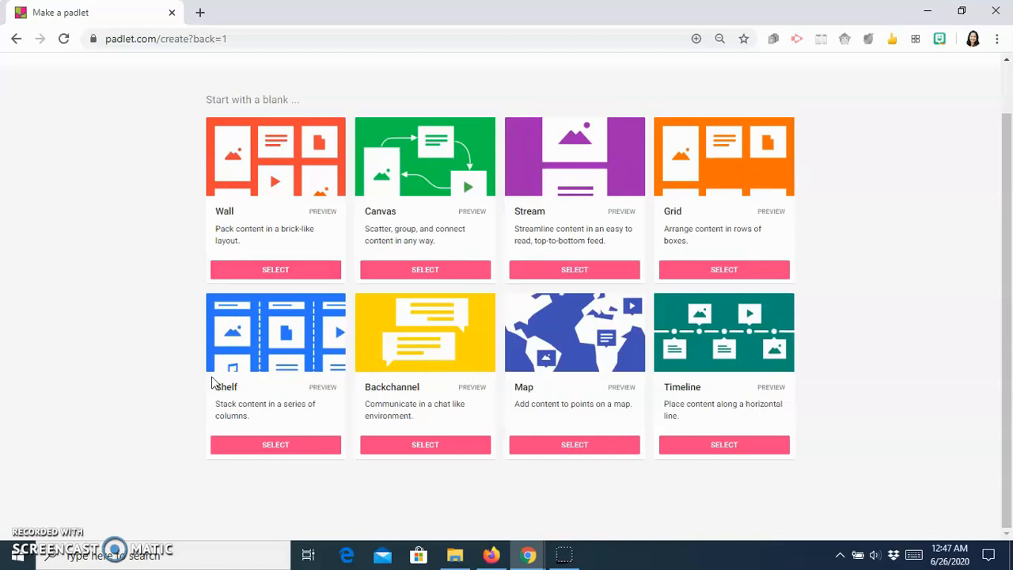
click(261, 445)
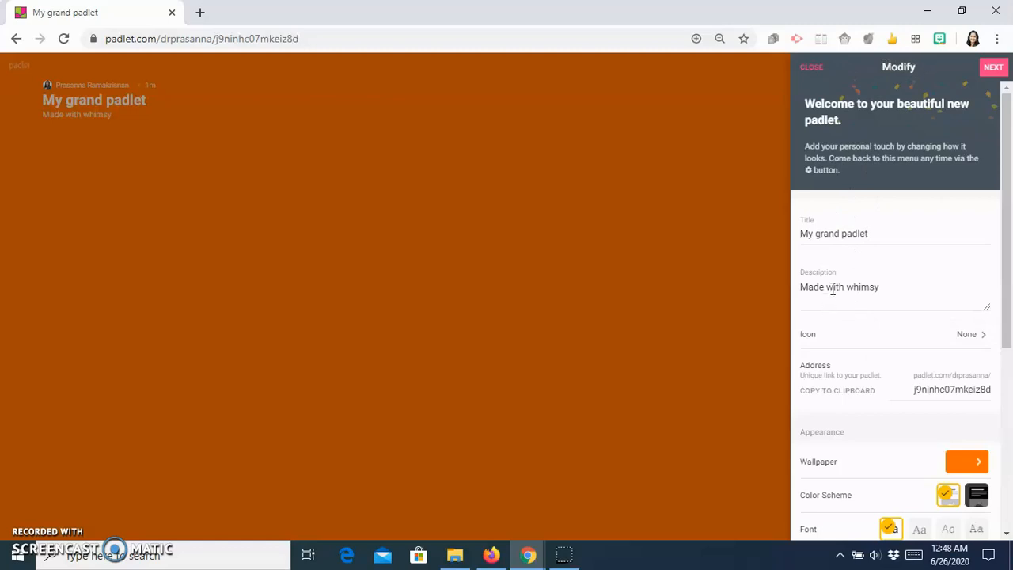
Step: Set the padlet's title to CSC253 and its description to Interactive Multimedia
click(866, 231)
drag(879, 236, 795, 251)
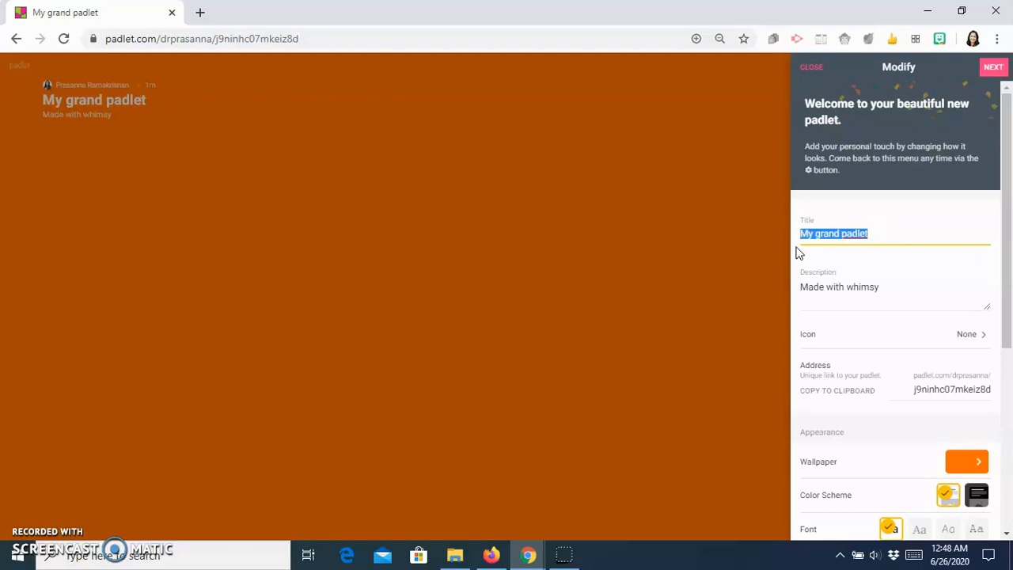
text(CC)
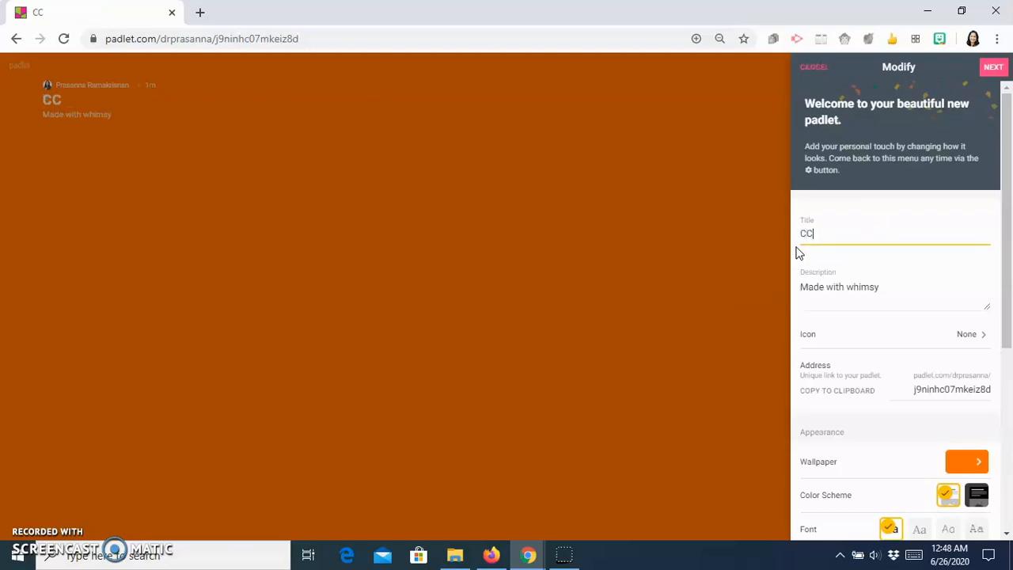
key(BackSpace)
text(SC253)
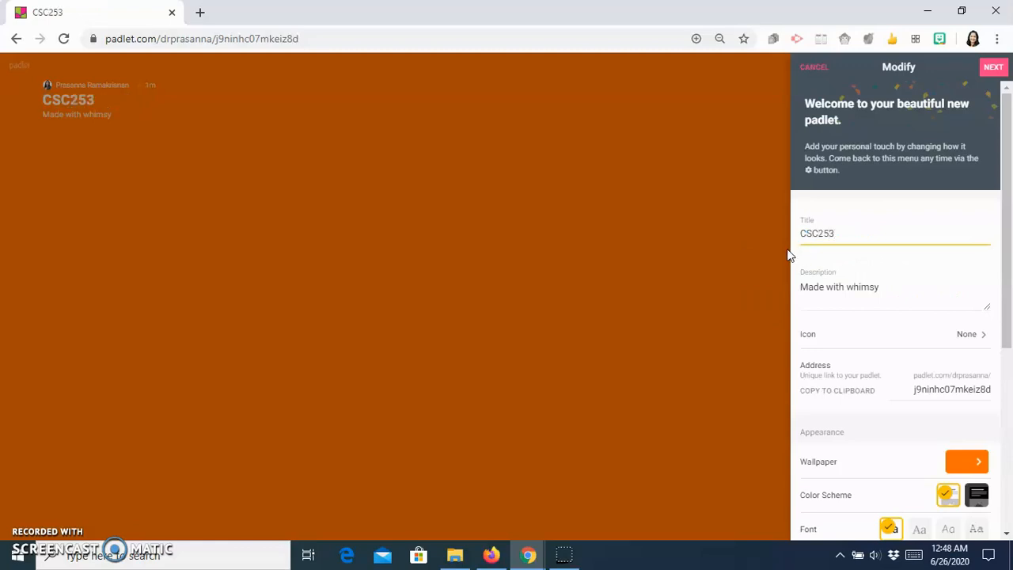
click(820, 289)
drag(897, 287, 792, 290)
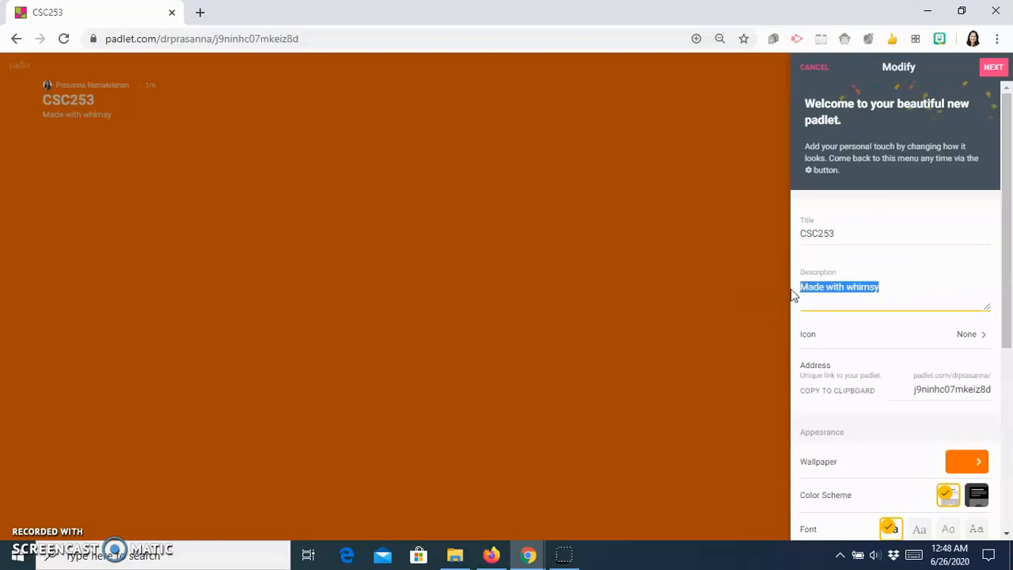
key(BackSpace)
text(Interactive Multimedia)
Step: Give the padlet the emoji icon of the dark-haired woman at a laptop
click(957, 338)
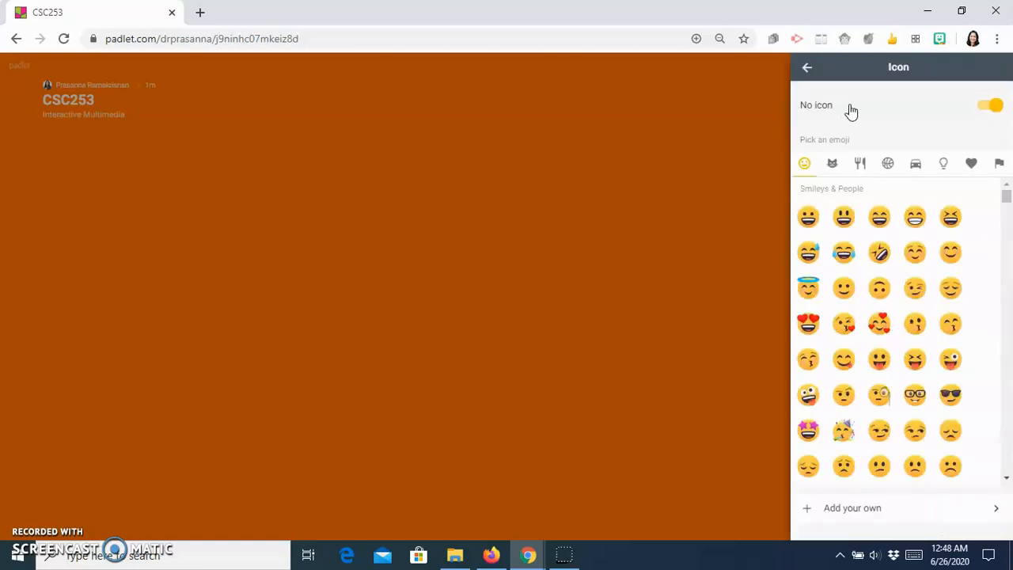
scroll(950, 321, down, 15)
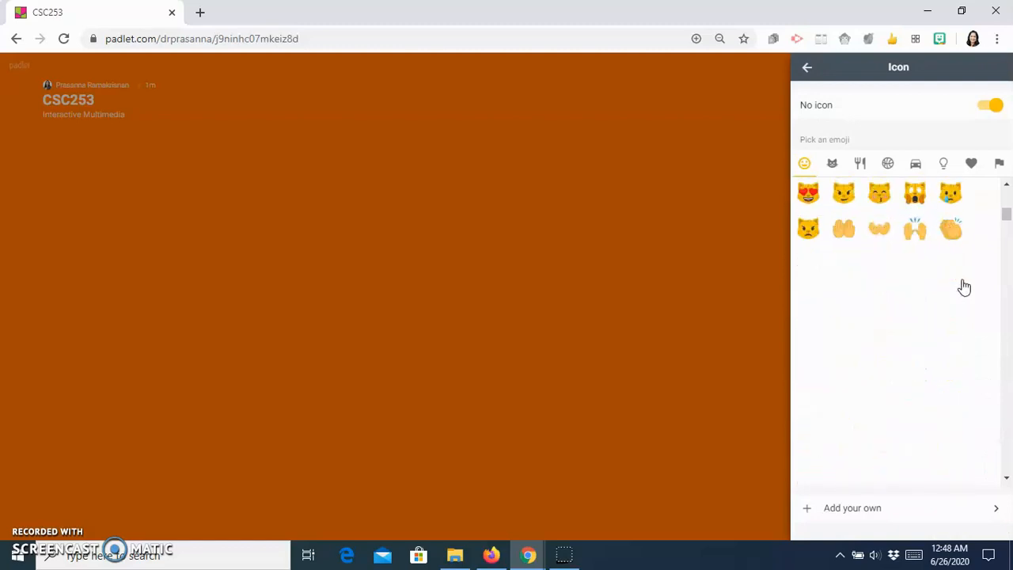
scroll(969, 297, down, 10)
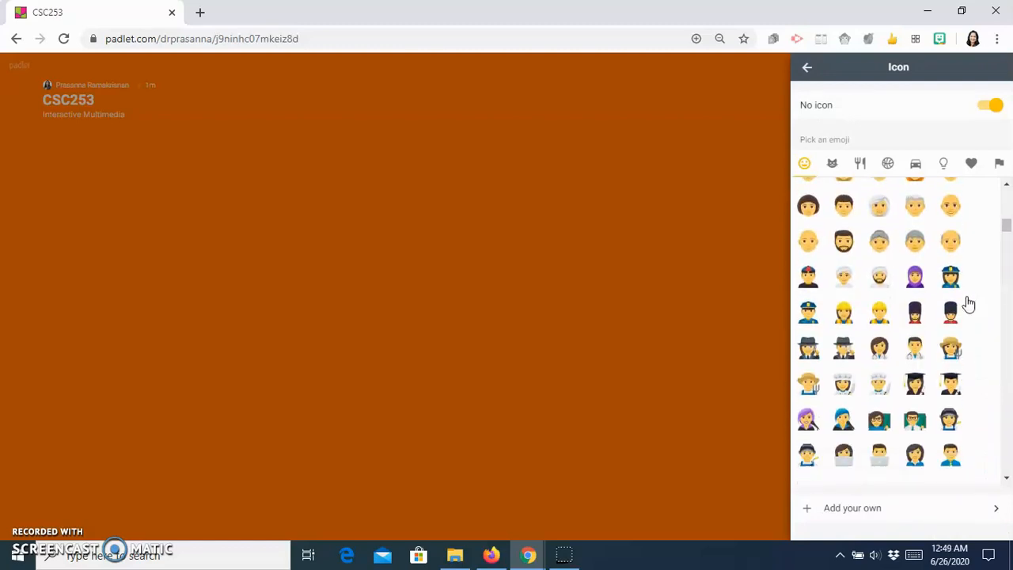
click(844, 340)
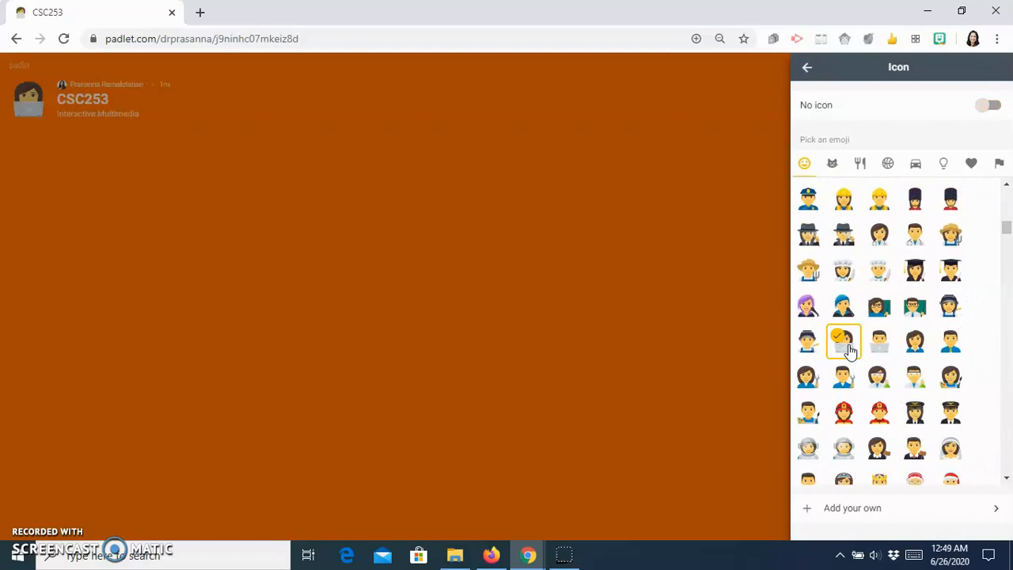
click(807, 72)
Step: Replace the ending of the padlet's unique address with csc253
scroll(838, 372, down, 1)
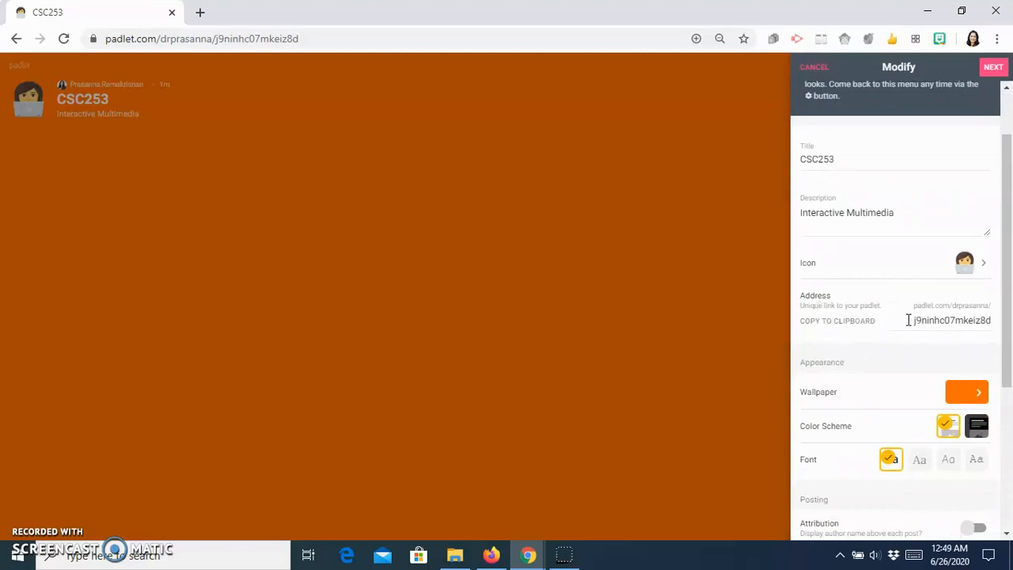
drag(909, 320, 1002, 319)
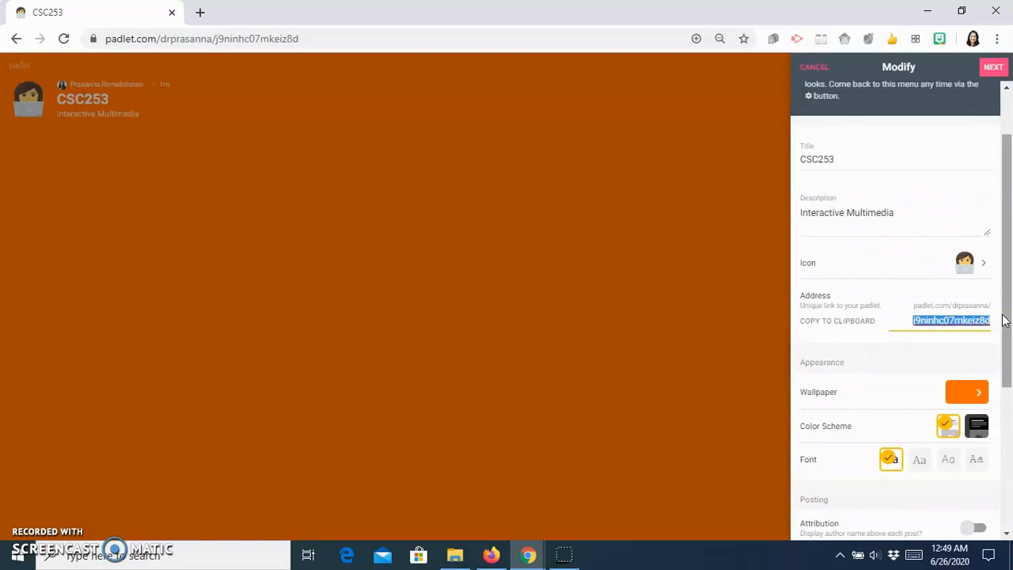
text(csc253)
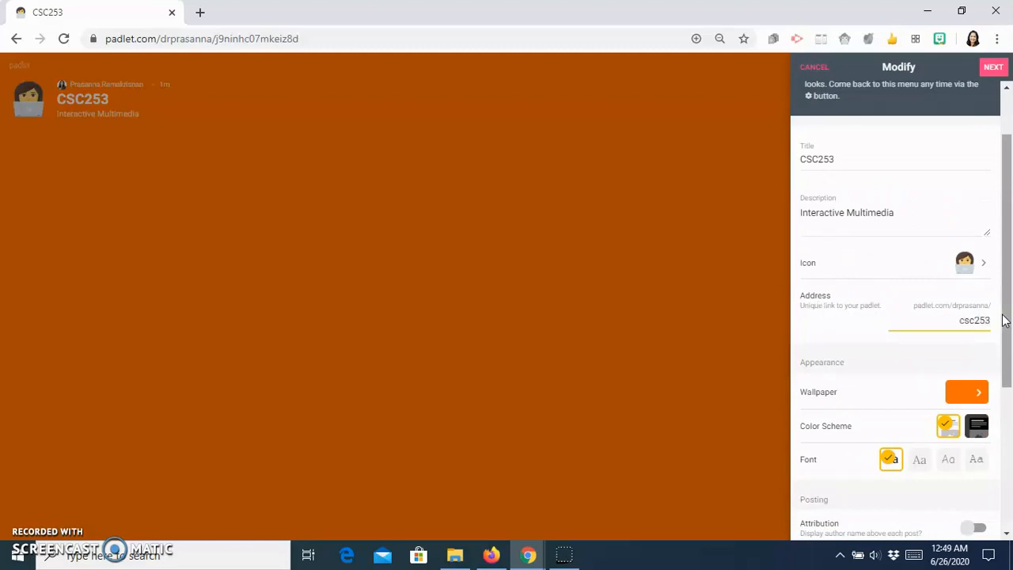
Step: Apply the Chevron wallpaper from Textures and Patterns and return to the padlet settings
scroll(911, 320, down, 1)
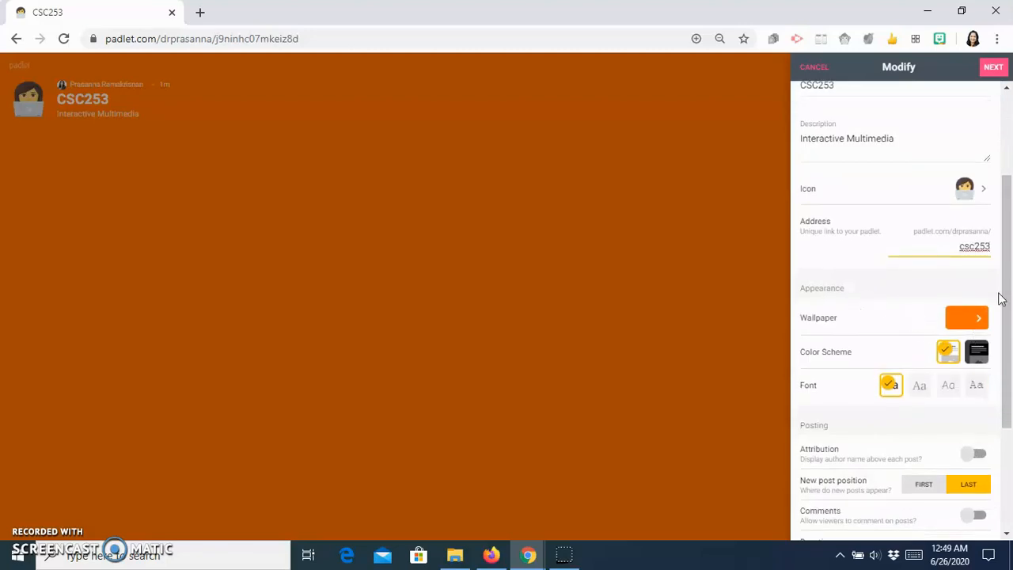
click(978, 328)
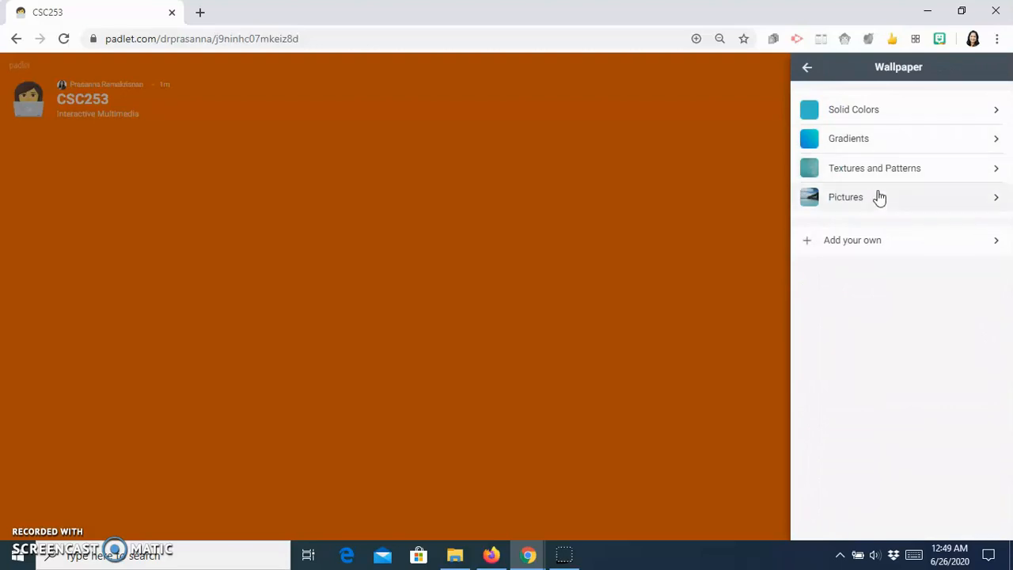
click(977, 170)
click(867, 367)
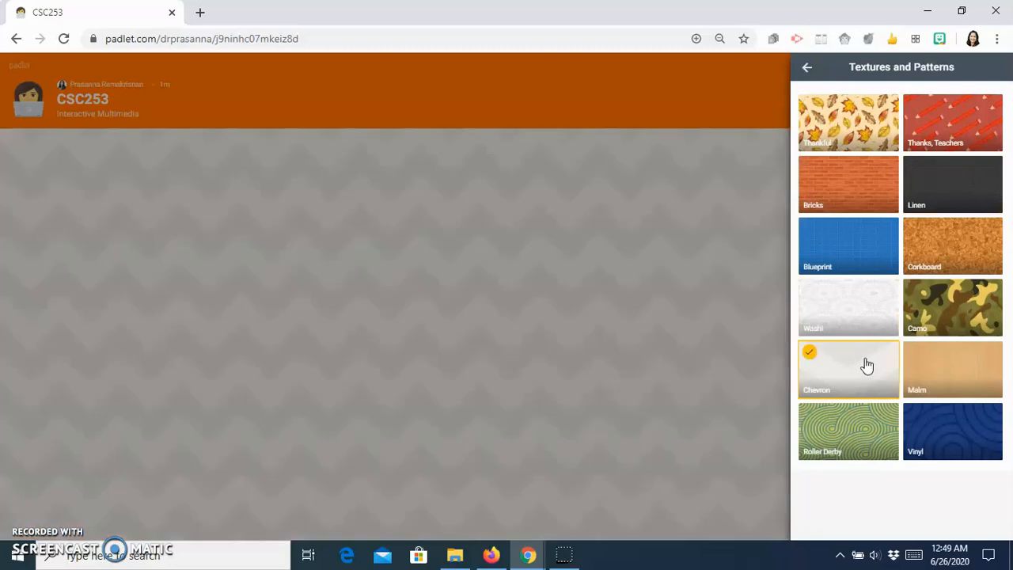
click(807, 67)
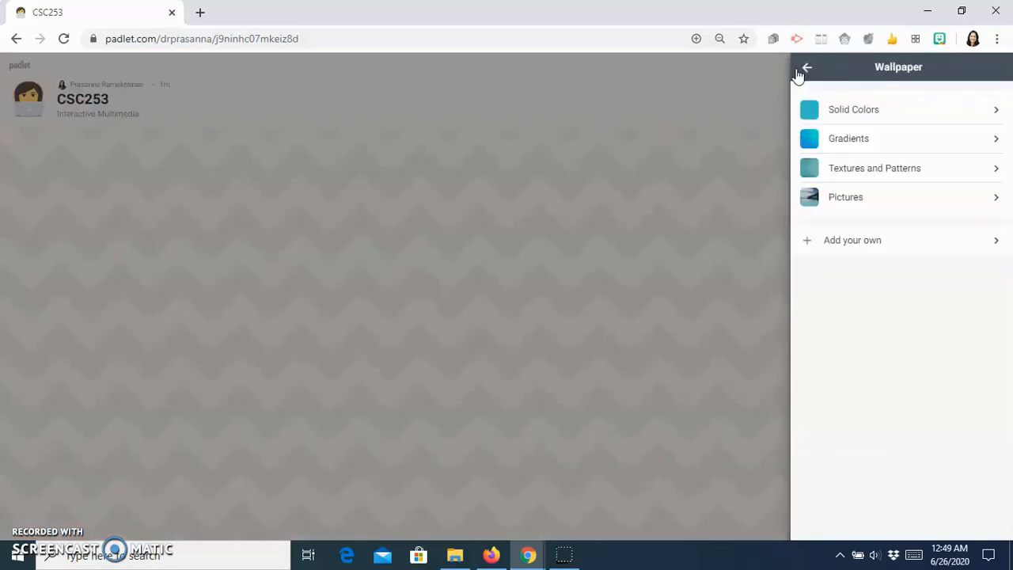
click(807, 68)
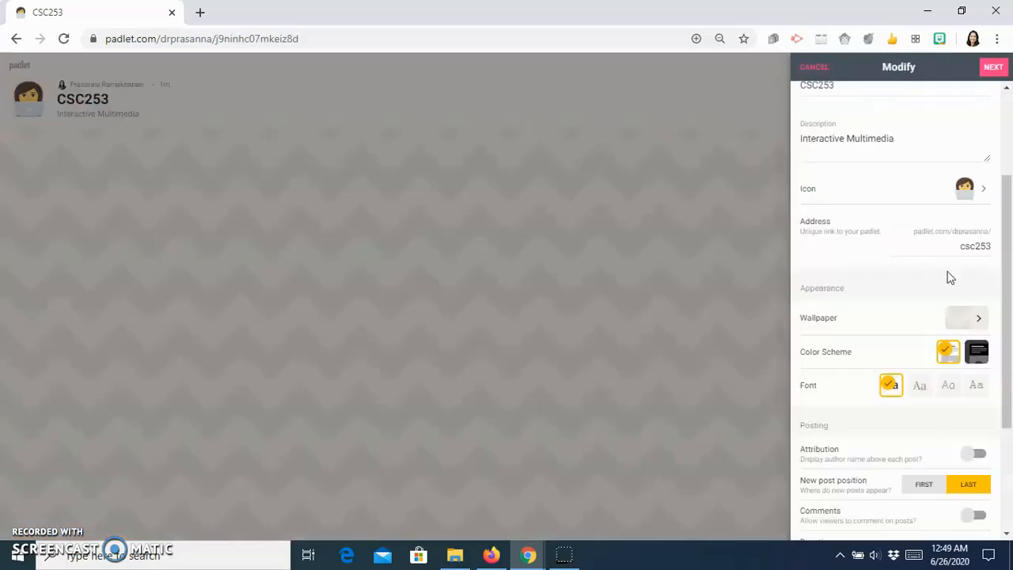
Step: Try the dark color scheme and the three alternative fonts, returning to the light scheme and the first font
scroll(964, 352, down, 1)
scroll(957, 316, down, 1)
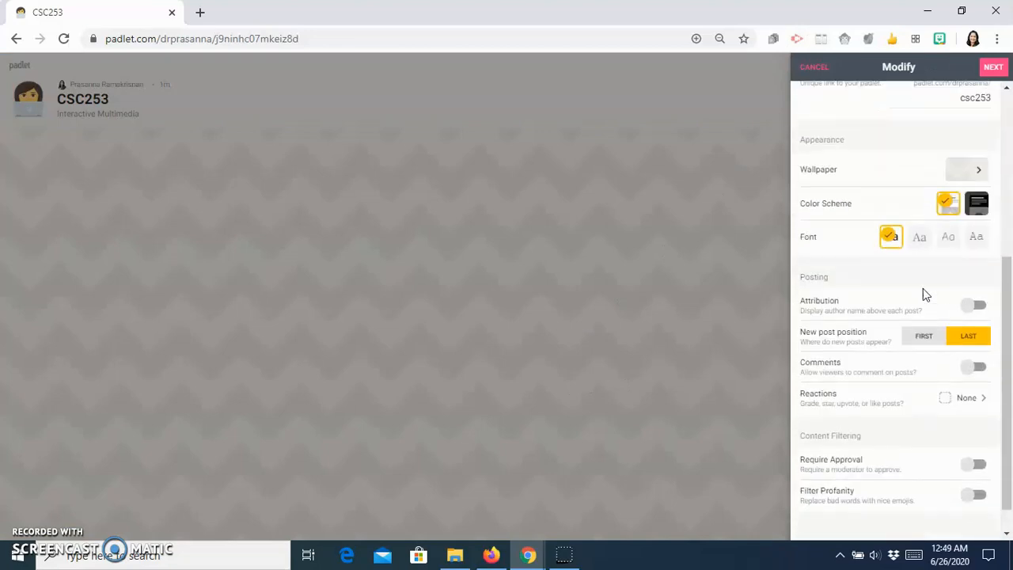
click(981, 209)
click(949, 206)
click(981, 209)
click(955, 207)
click(930, 242)
click(948, 239)
click(976, 241)
click(890, 238)
Step: Turn on attribution to show author names above posts and set the new post position to First
scroll(926, 317, down, 1)
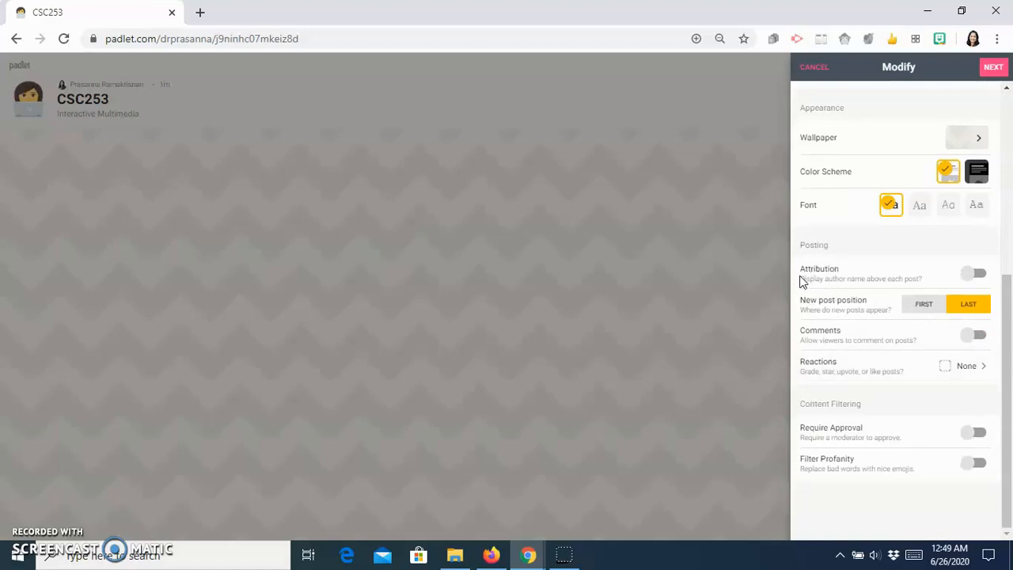
click(980, 275)
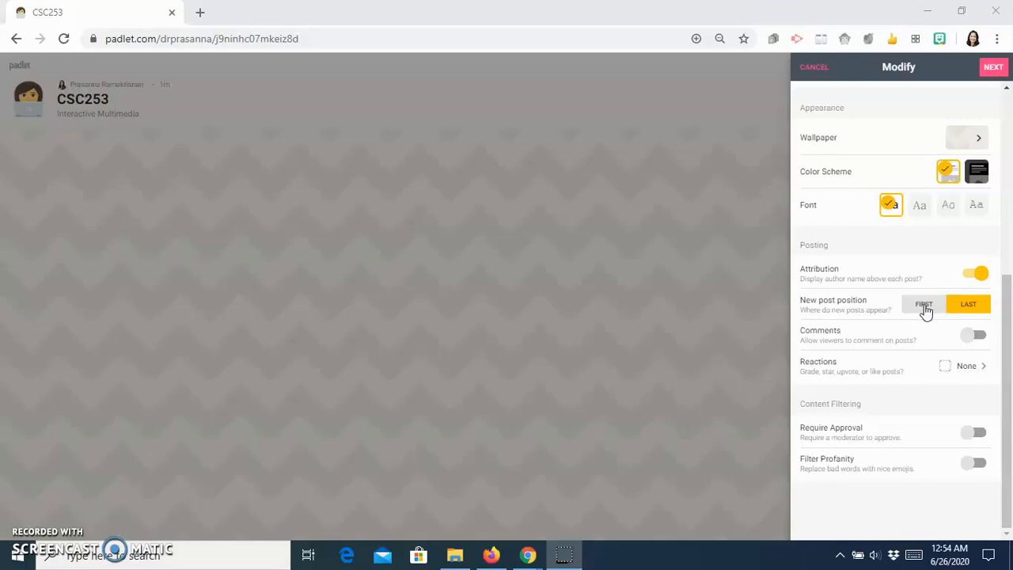
click(924, 308)
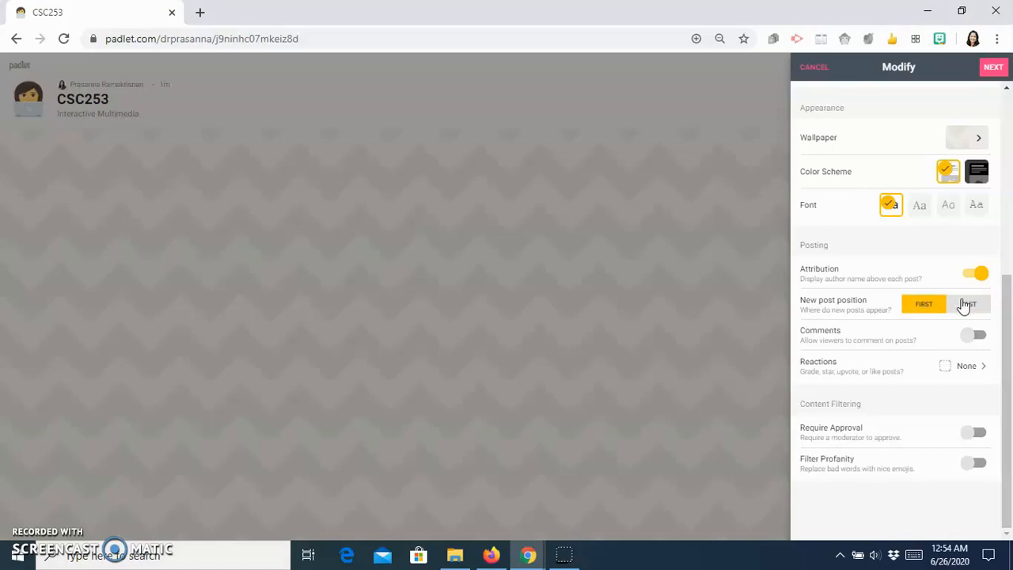
click(968, 309)
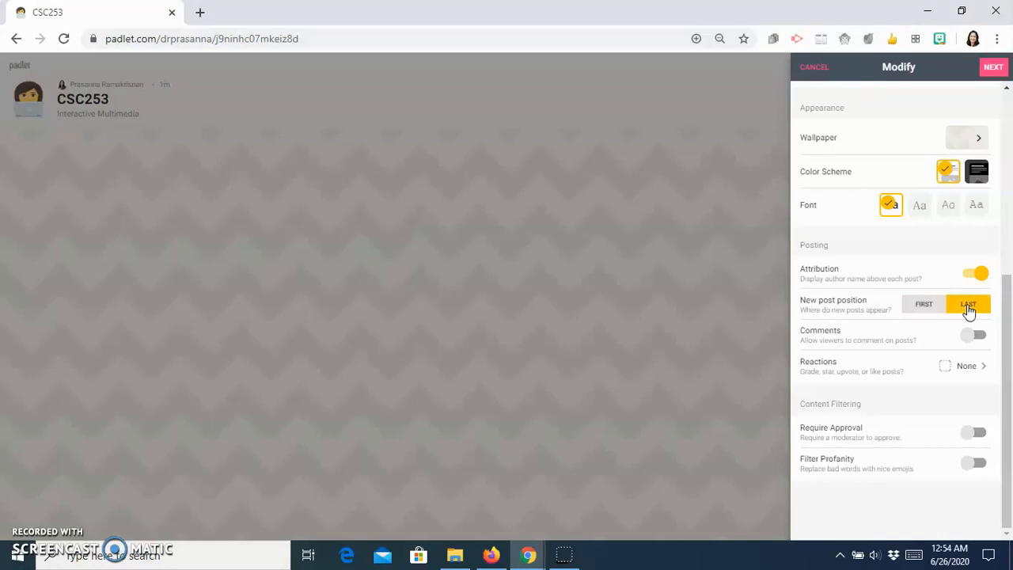
click(927, 313)
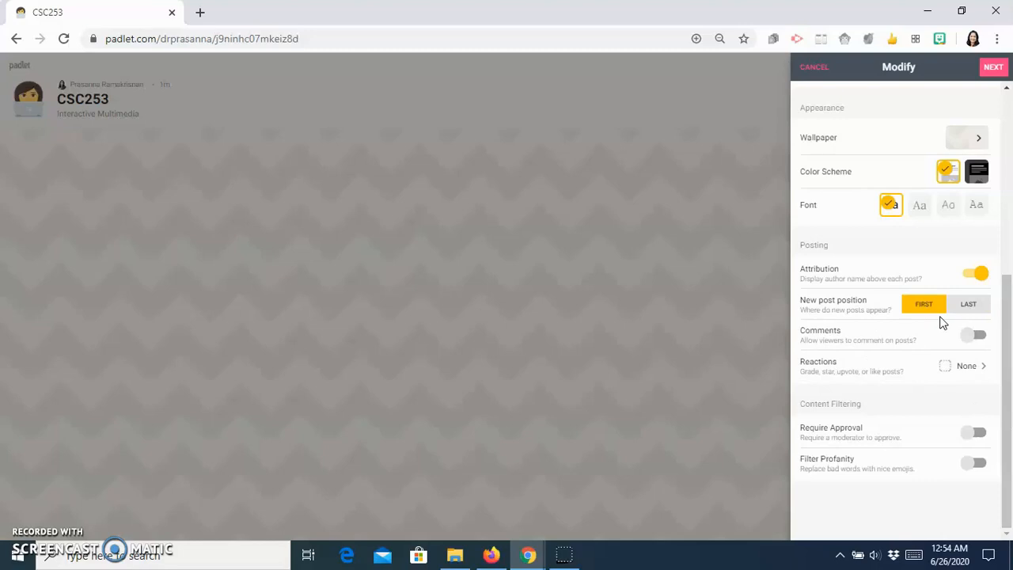
Step: Allow comments on posts and set the reactions type to Like
click(980, 336)
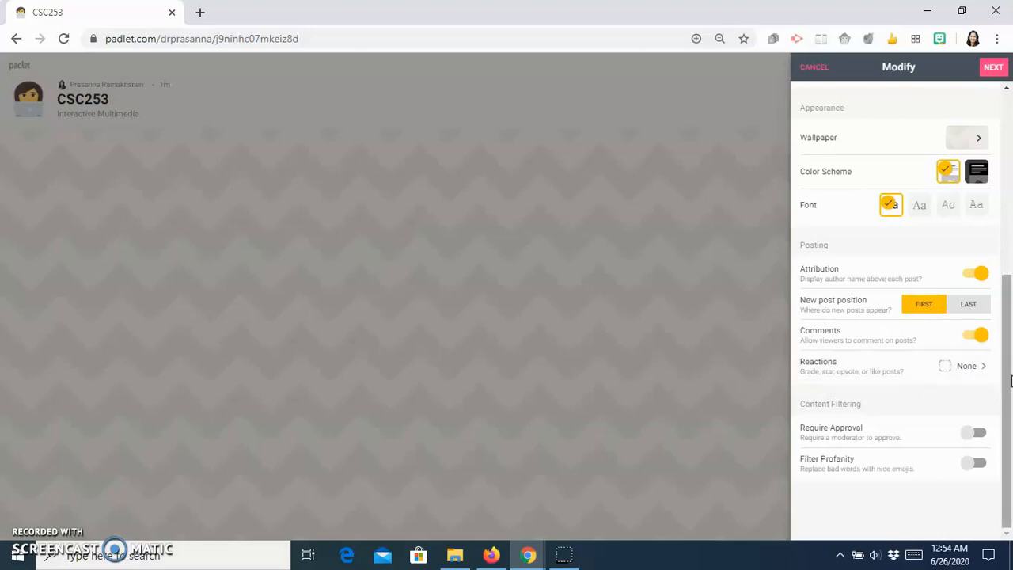
click(986, 368)
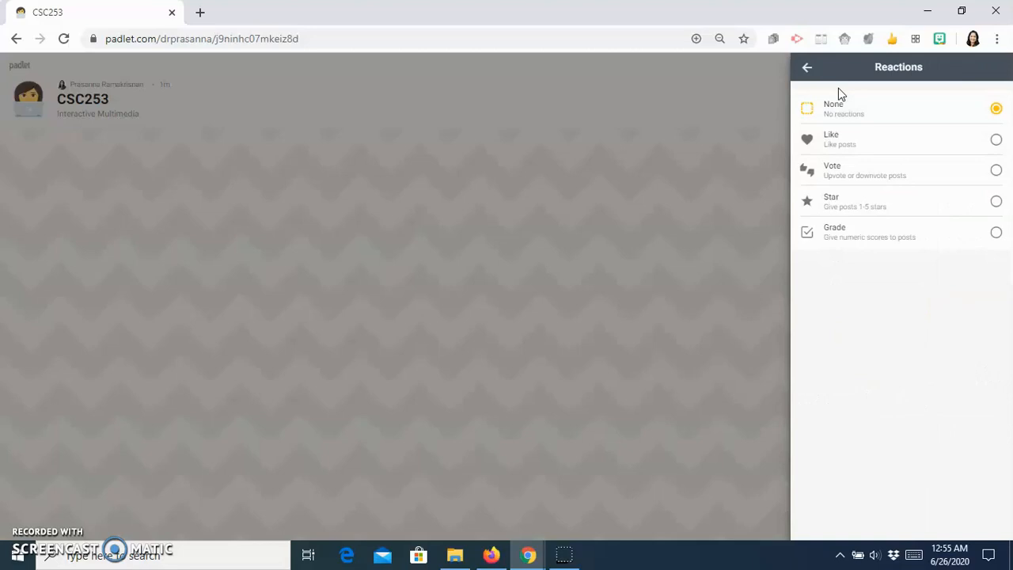
click(996, 139)
click(808, 71)
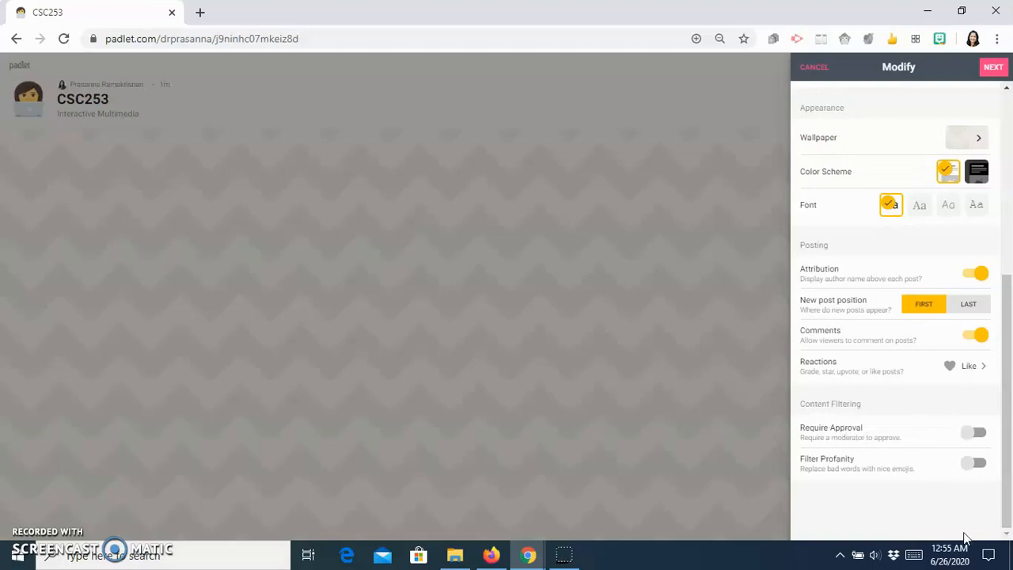
Step: Save the padlet settings and open the board for posting
click(992, 68)
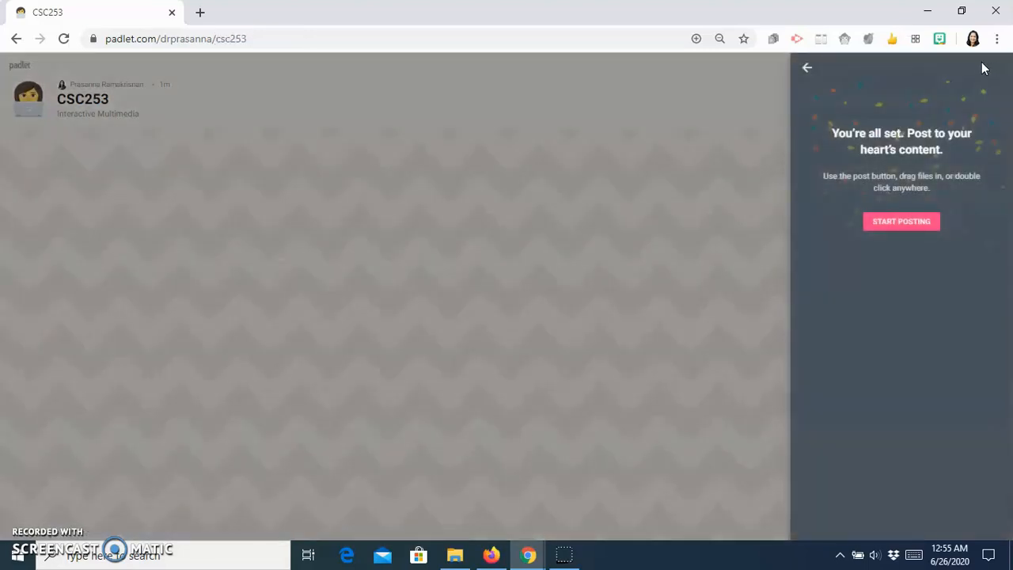
click(894, 224)
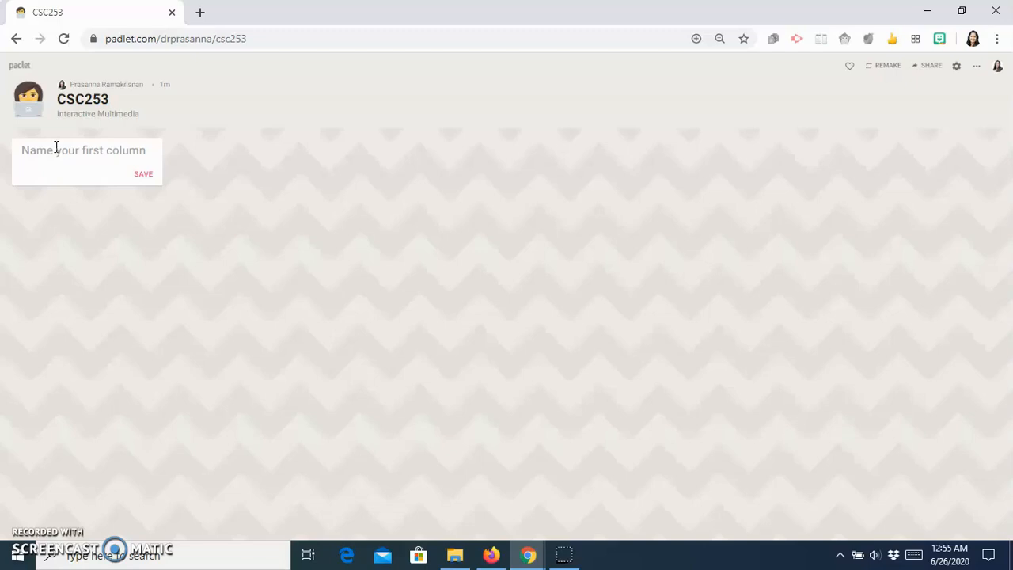
Step: Name the first column Instructions and save it
text(Instructu)
key(BackSpace)
text(ions)
click(131, 177)
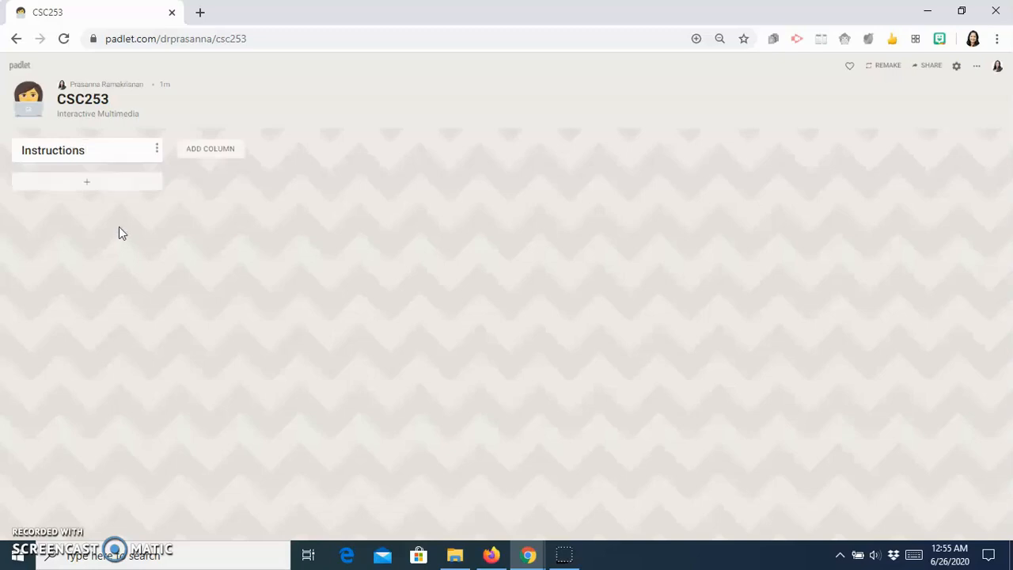
click(156, 153)
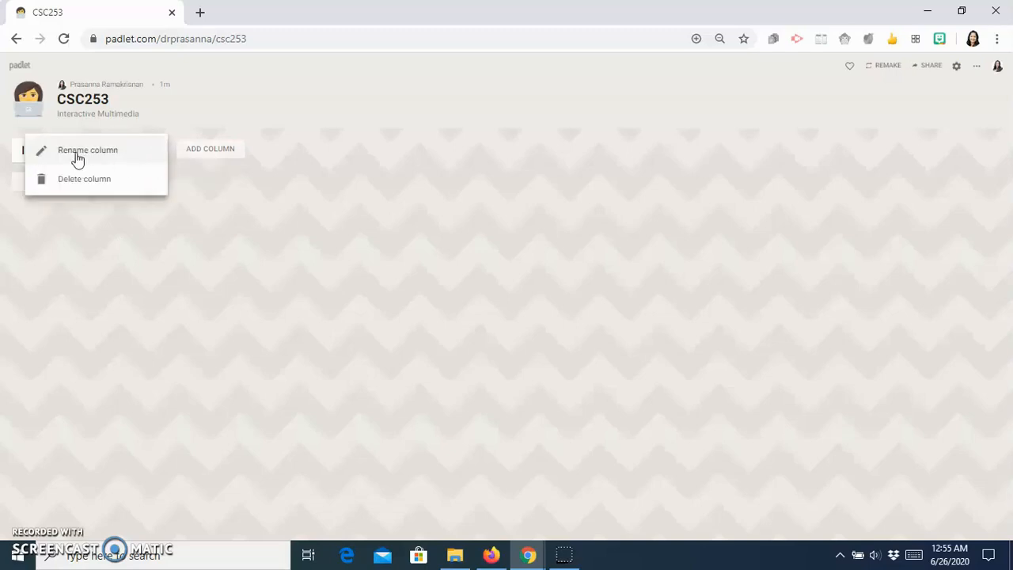
click(75, 157)
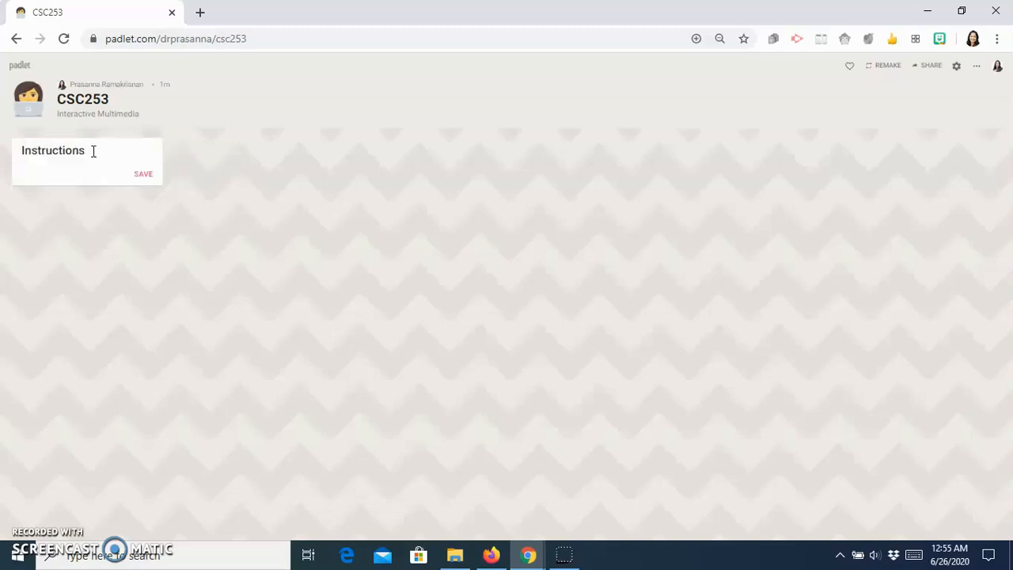
click(141, 173)
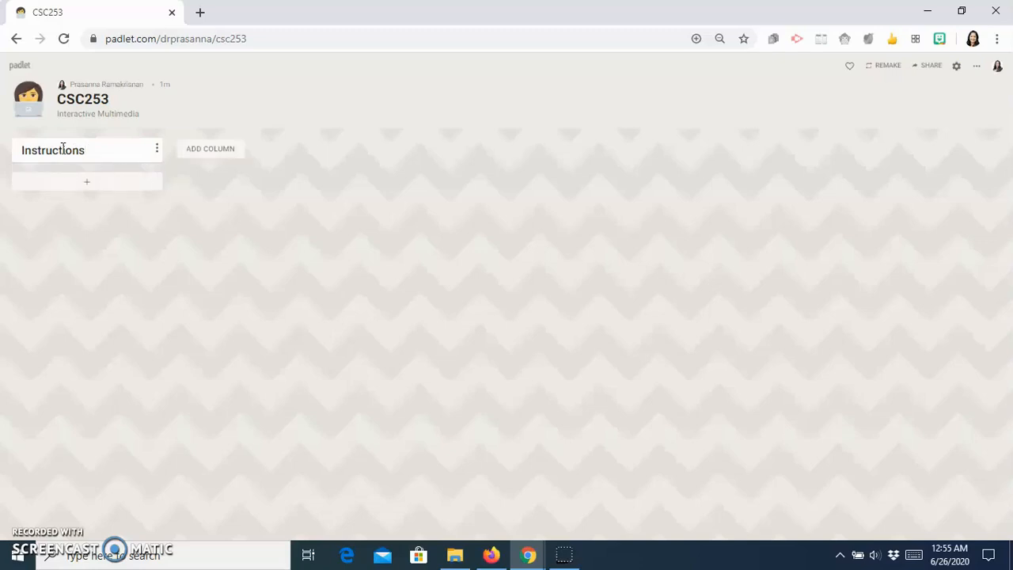
Step: Add a post to the Instructions column titled "All the learning activities will be organized in the form columns. Please click at the postings"
click(91, 184)
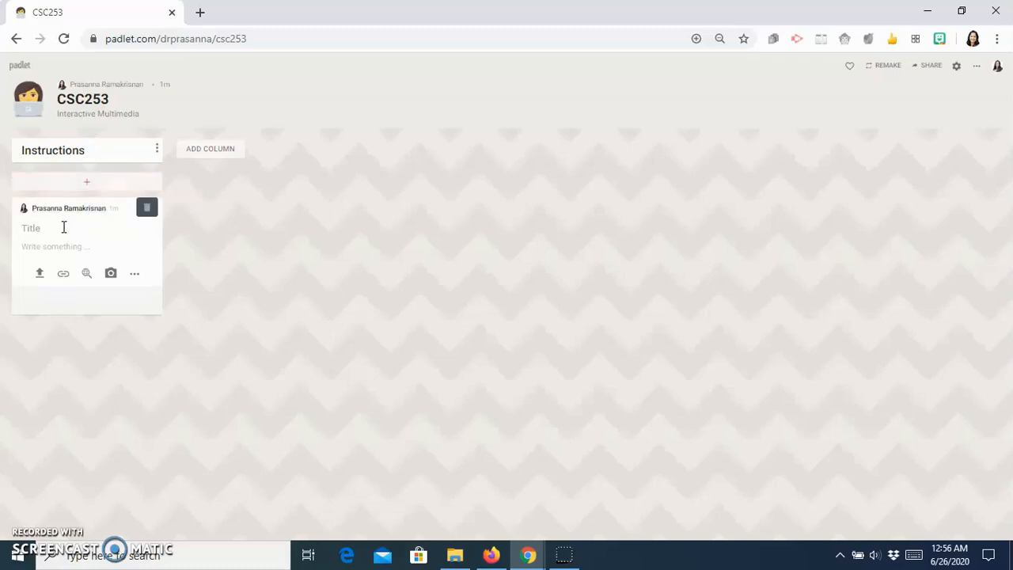
text(All the learning activities w)
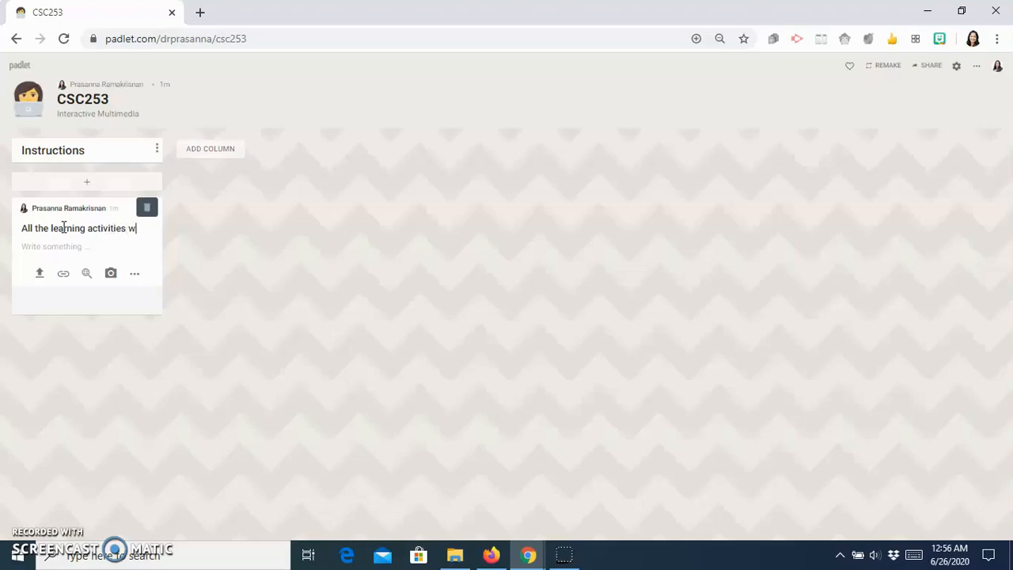
text(oll be organized in the form columns)
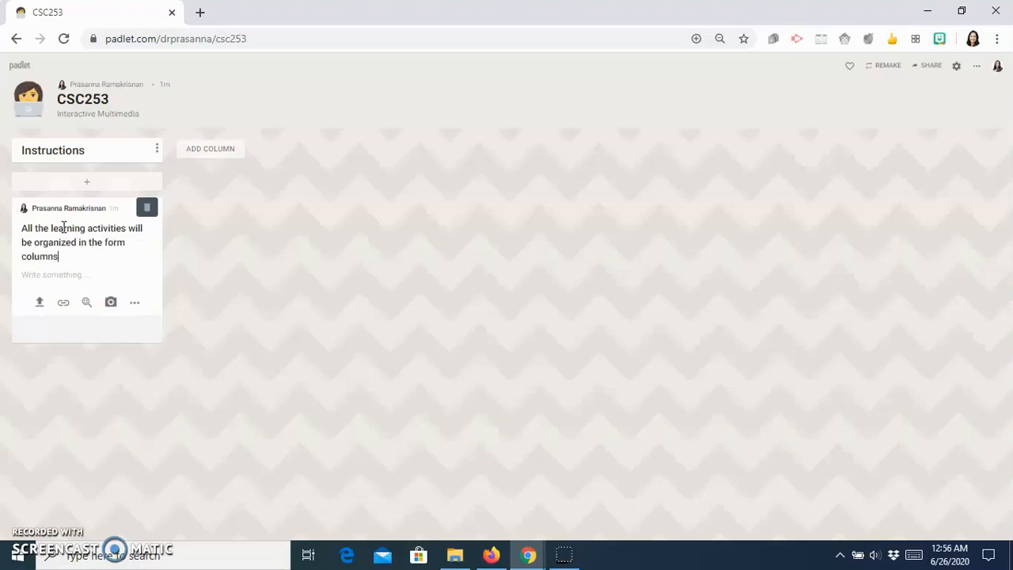
text(. Please click at the pos)
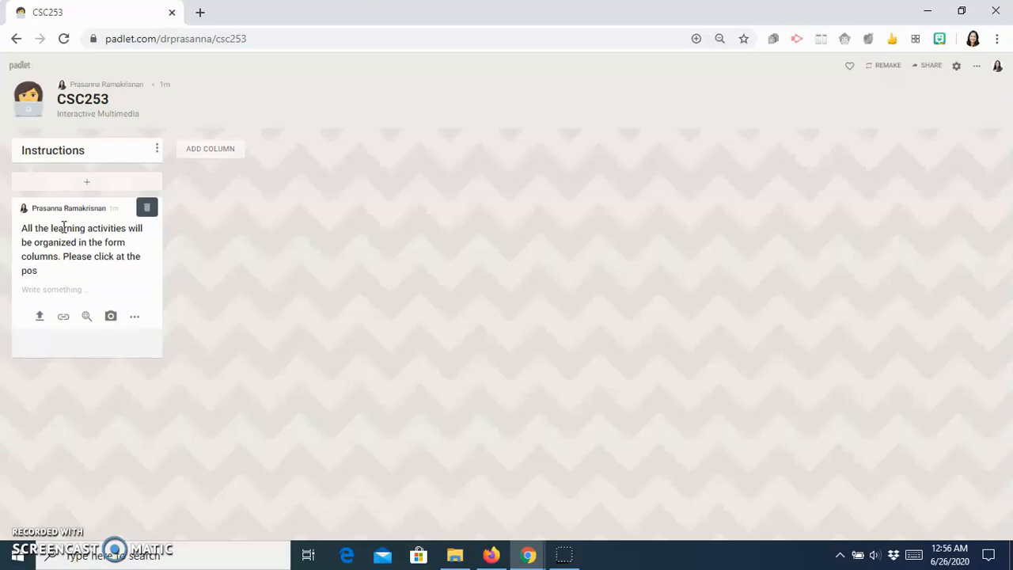
text(tings)
Step: Add a second column named Learning Materials
click(195, 155)
text(Learning Materials)
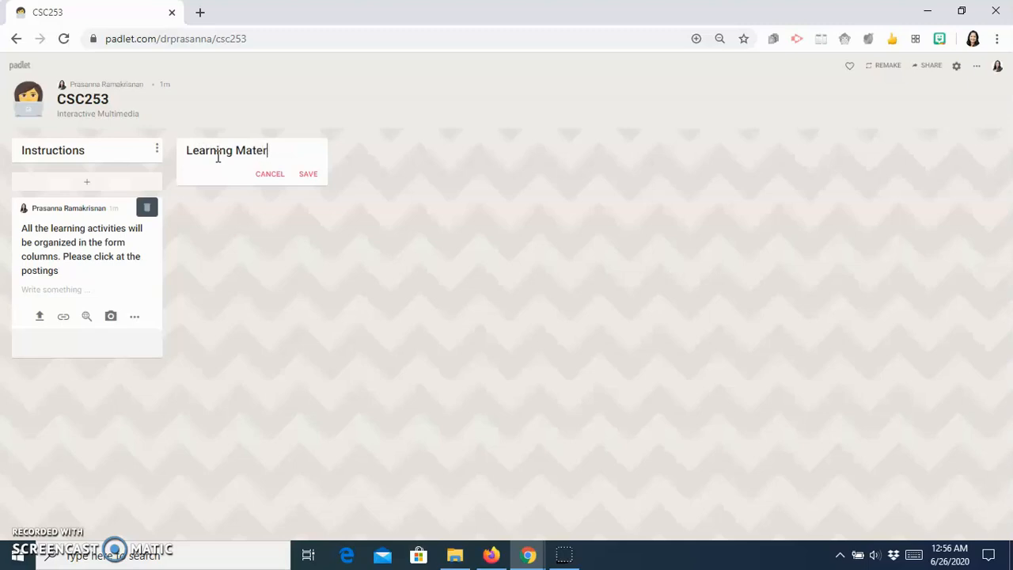
click(316, 173)
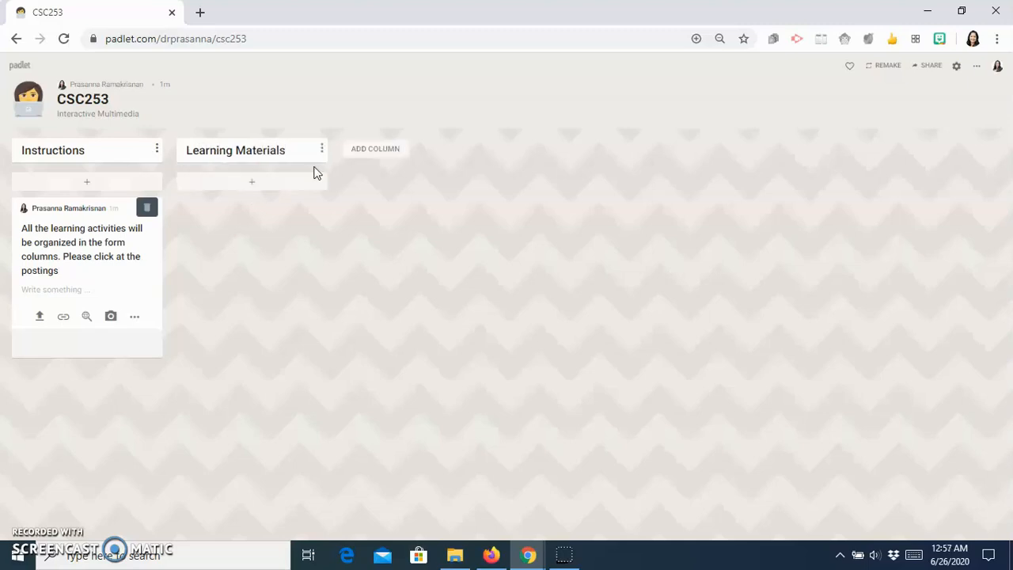
Step: Create a post in the Learning Materials column titled "Topic 1" with the text "Introduction to Multimedia"
click(250, 183)
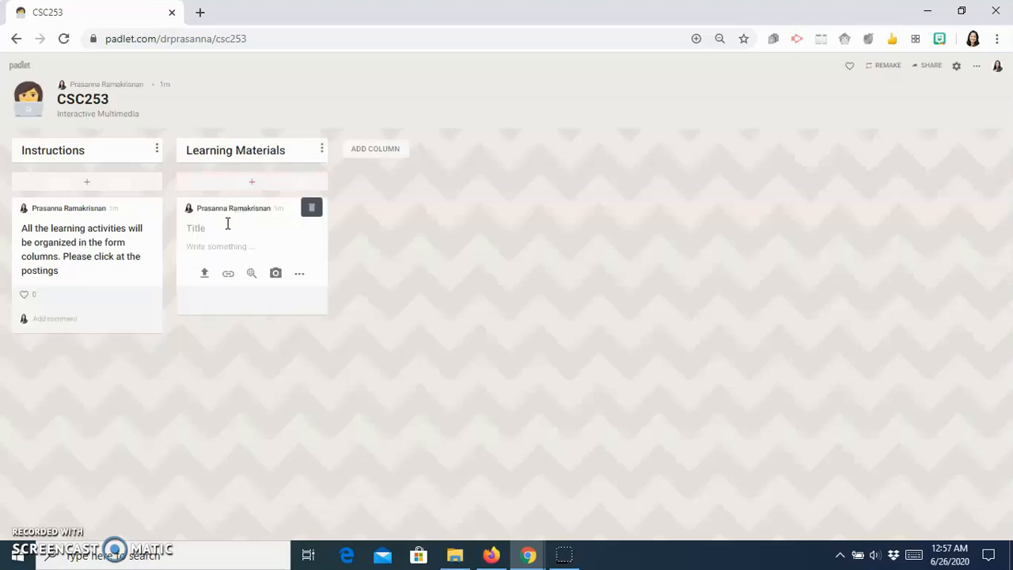
text(Topic)
text( o)
text( 1)
click(217, 250)
text(T)
key(BackSpace)
text(Introduction to Multimedia)
Step: Start a file upload for the Topic 1 post and browse OneDrive to the My Teaching > CSC253 > Class Notes folder
click(204, 277)
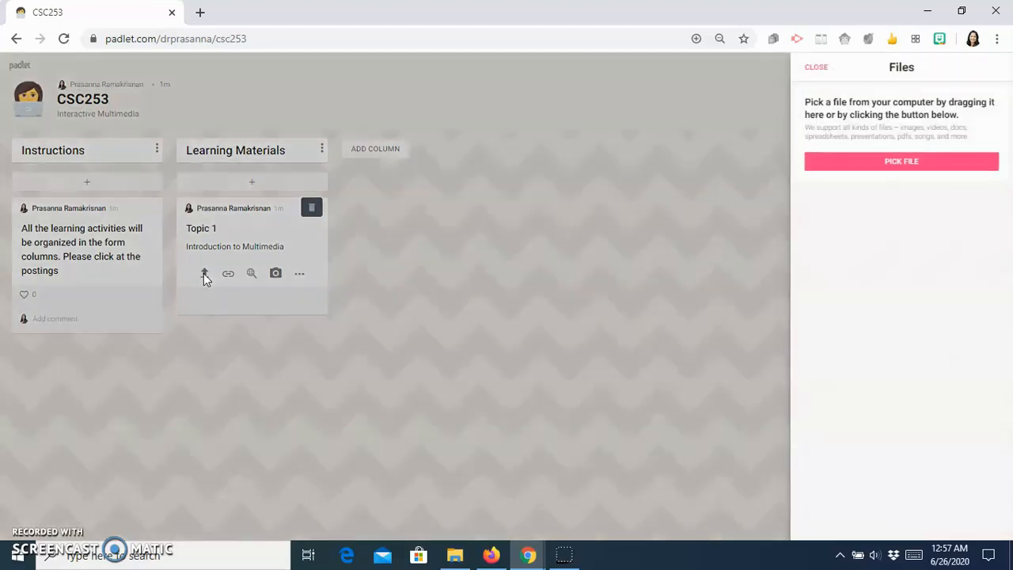
click(902, 174)
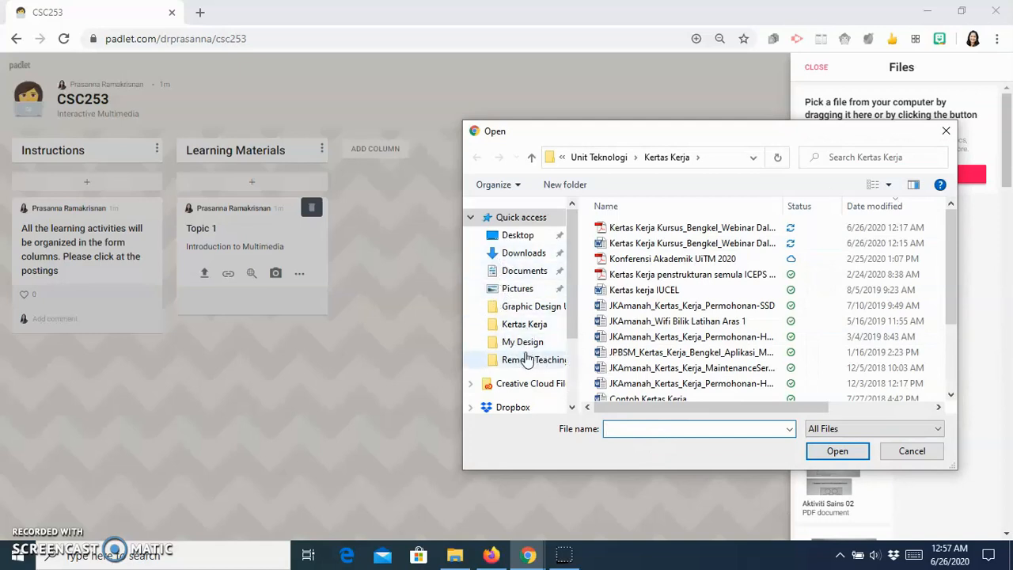
scroll(500, 310, down, 1)
click(507, 384)
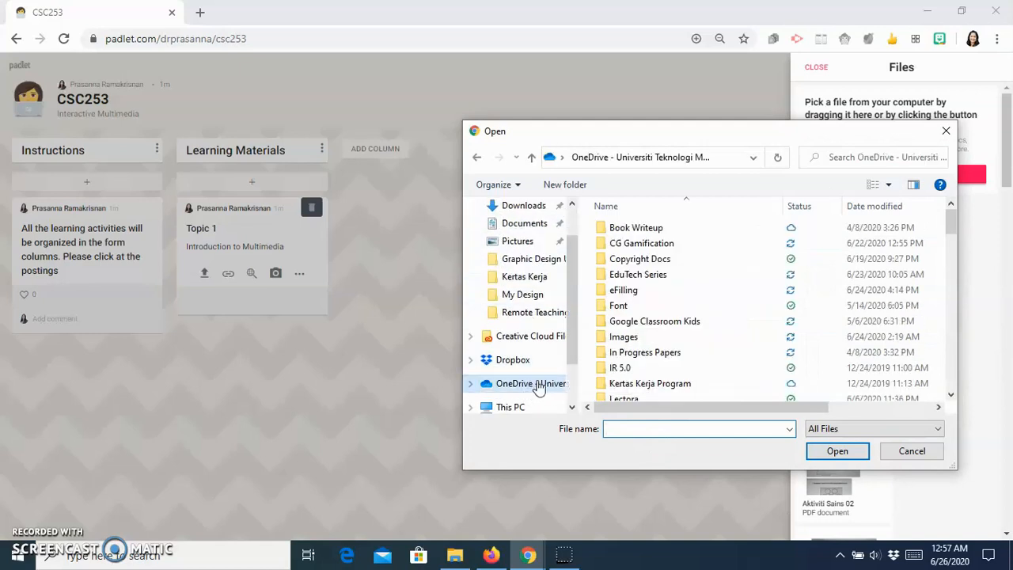
scroll(631, 324, down, 3)
scroll(631, 325, down, 6)
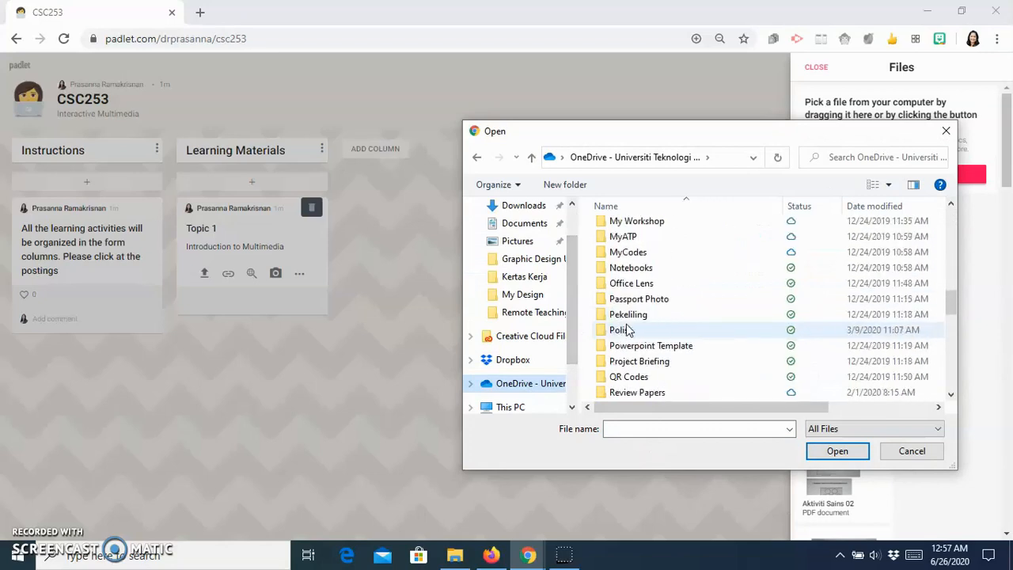
scroll(633, 300, up, 1)
scroll(633, 301, up, 2)
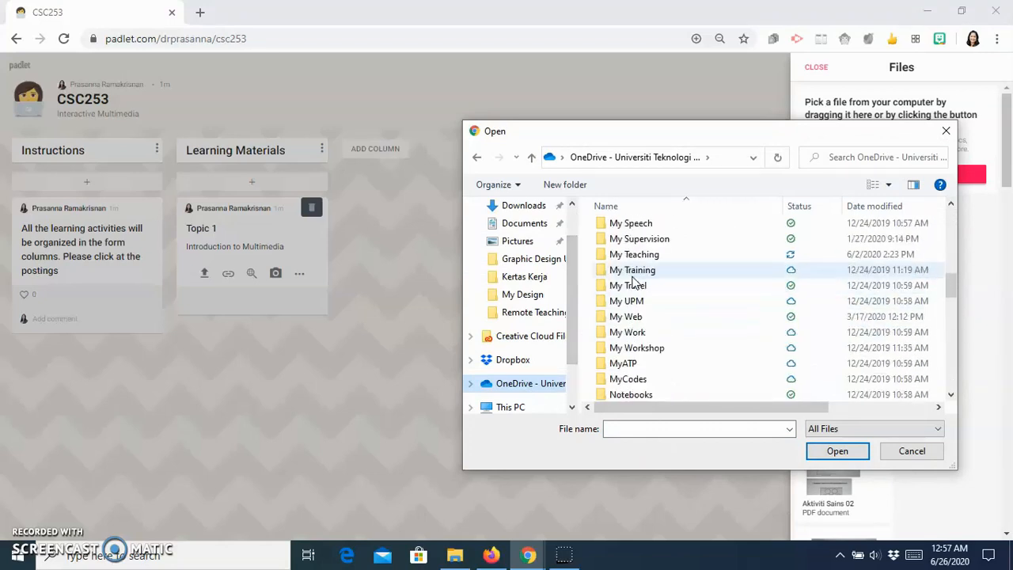
click(632, 259)
double_click(632, 259)
double_click(638, 339)
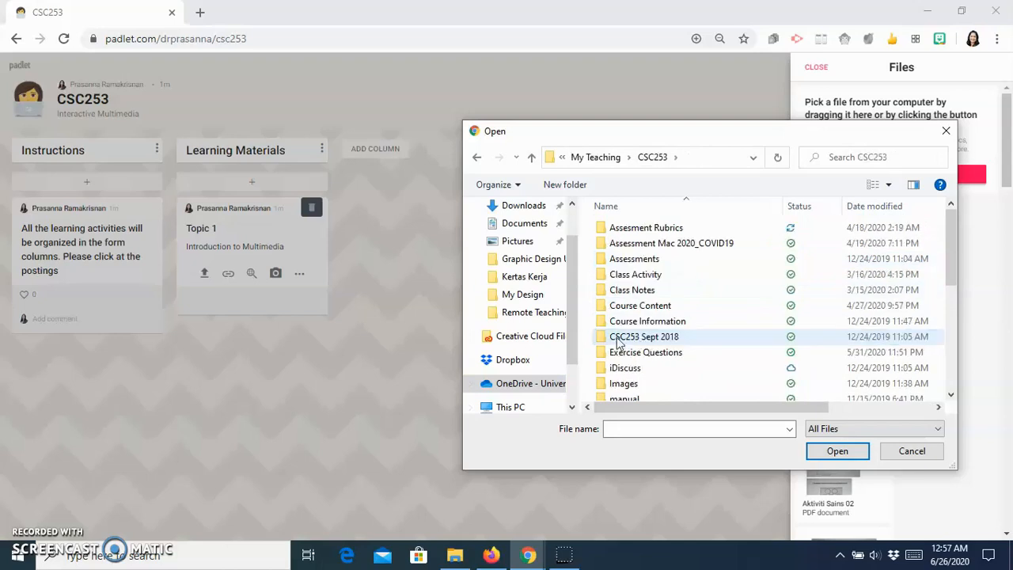
double_click(615, 289)
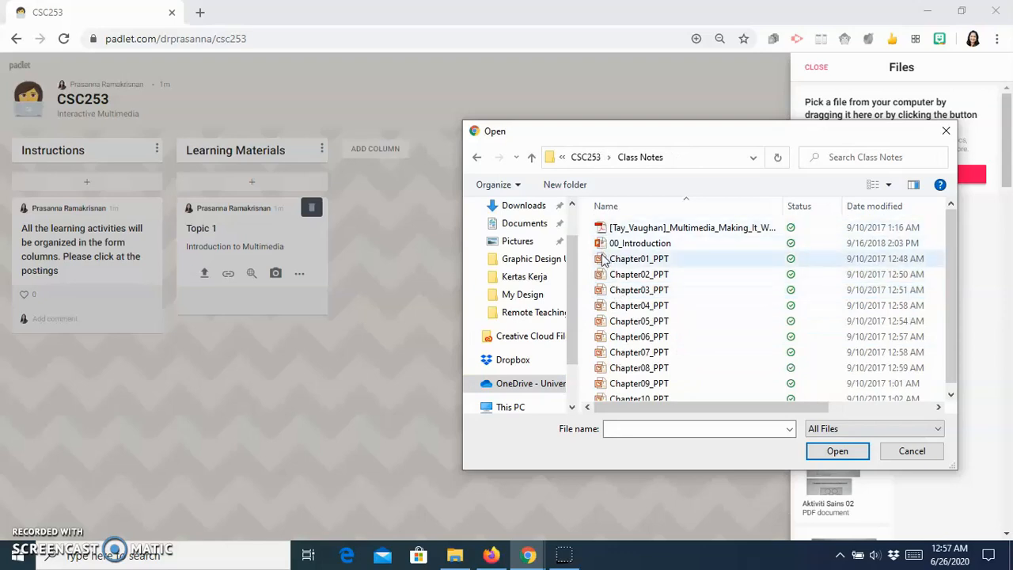
Step: Attach the Chapter01_PPT presentation to the Topic 1 post, preview its slides and return to the board
scroll(601, 261, down, 1)
click(600, 253)
double_click(600, 253)
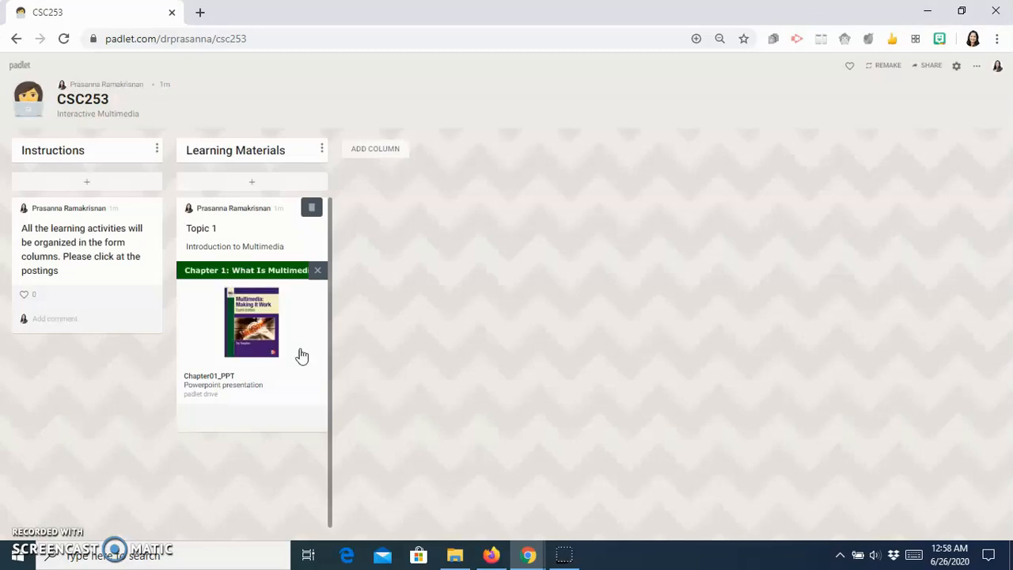
click(238, 332)
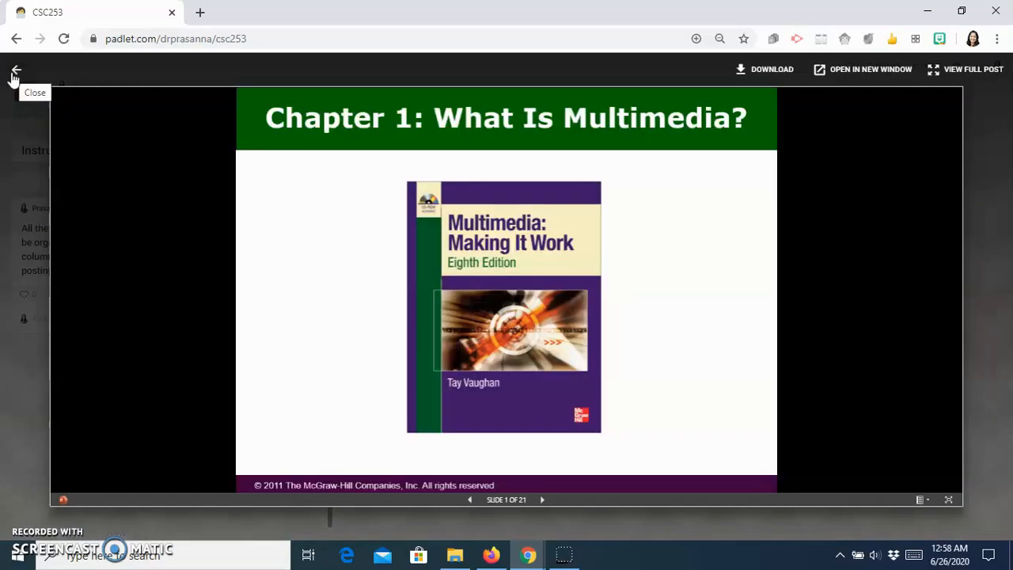
click(14, 73)
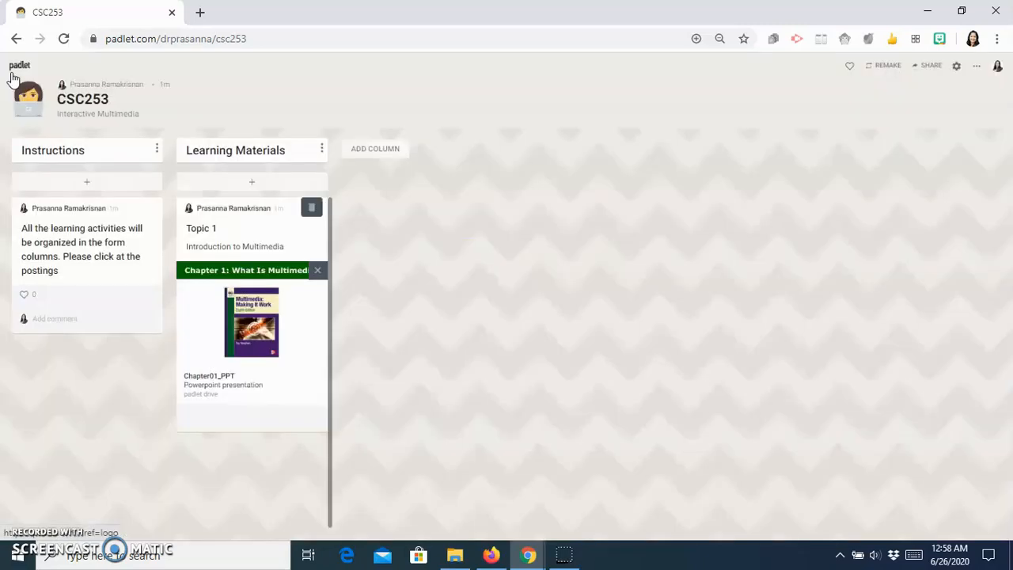
Step: Add two more columns named Discussion Questions and Assessments
click(357, 150)
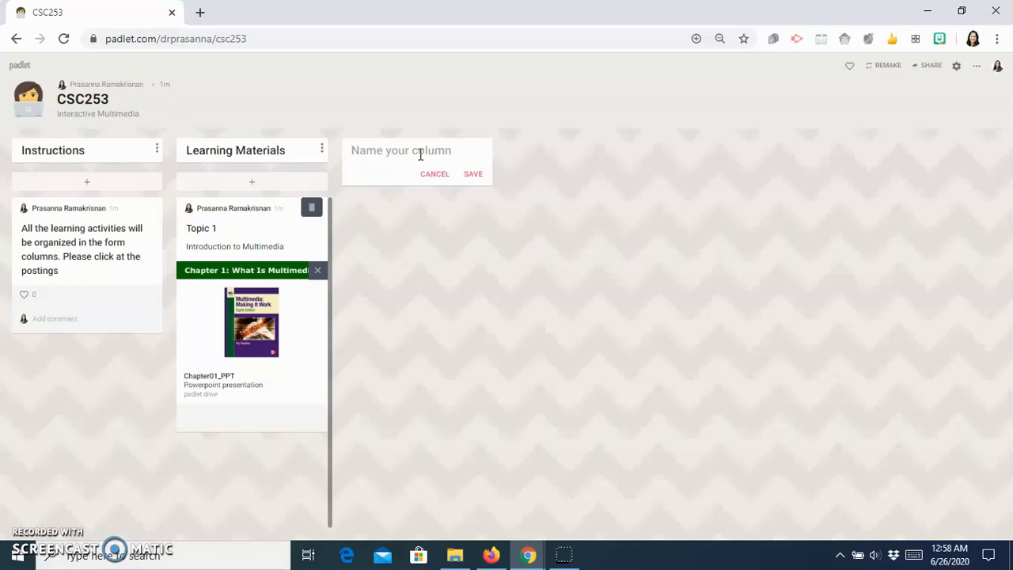
text(Discussion Questions)
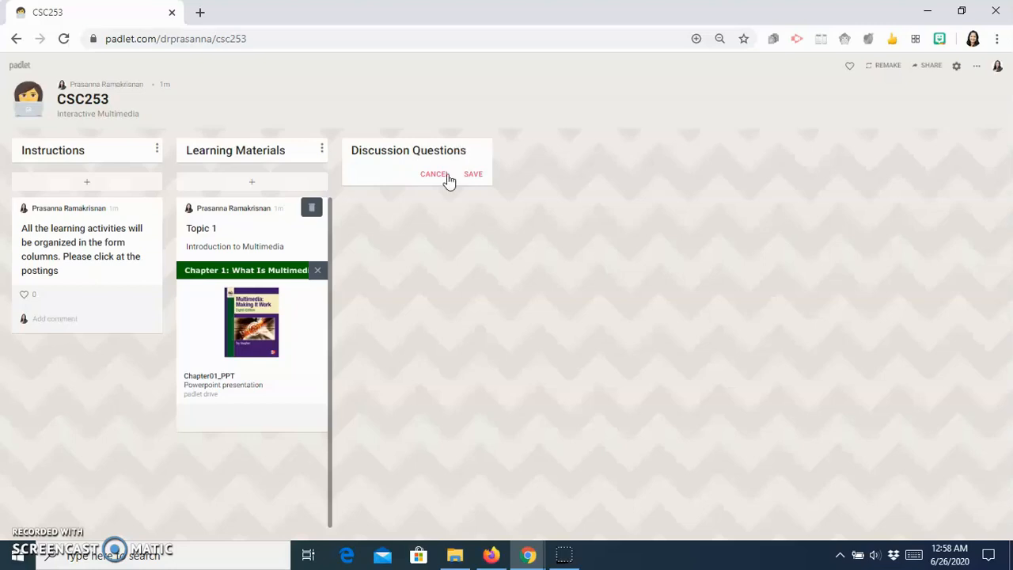
click(471, 181)
click(539, 150)
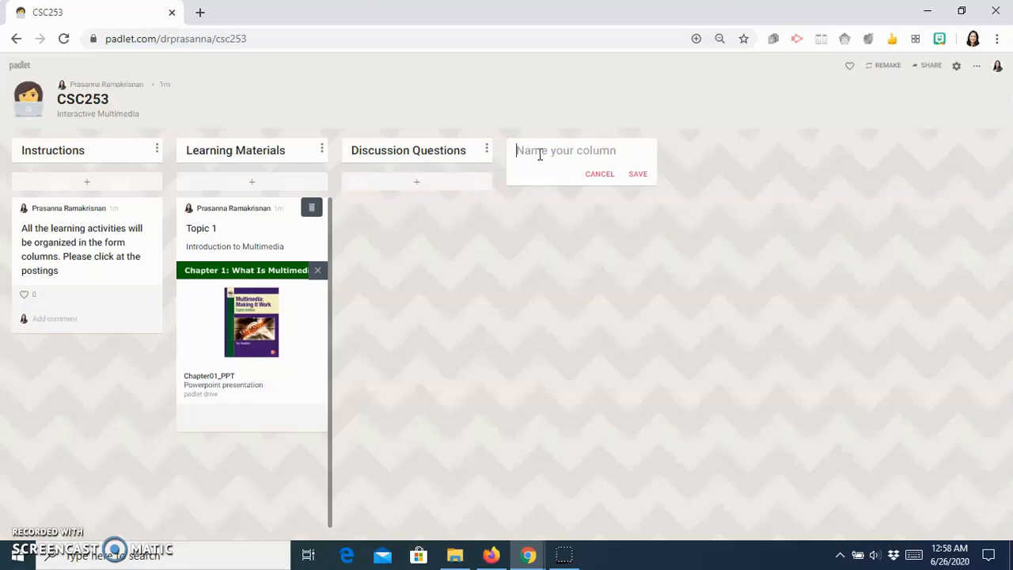
text(As)
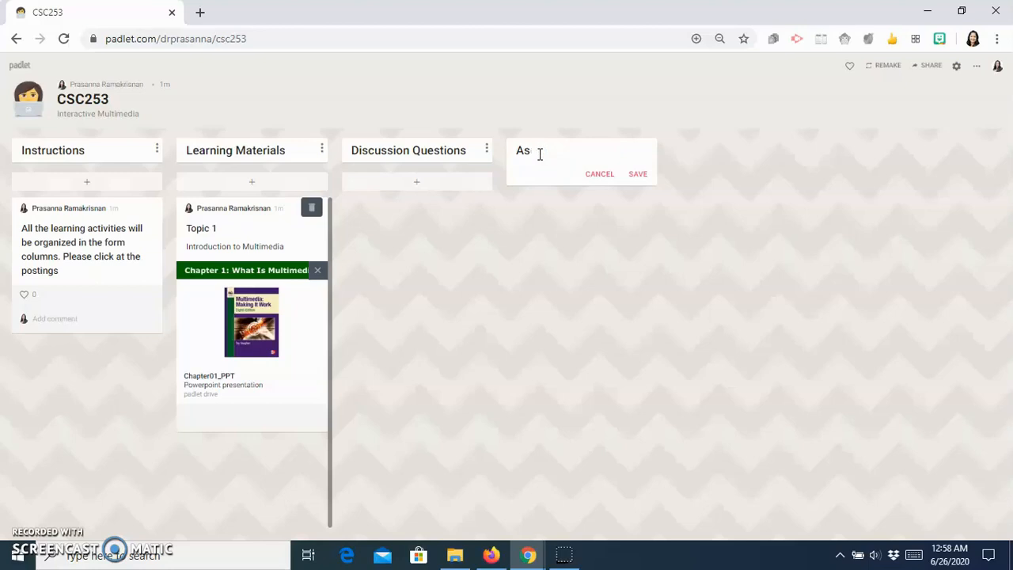
text(essmessments)
click(639, 175)
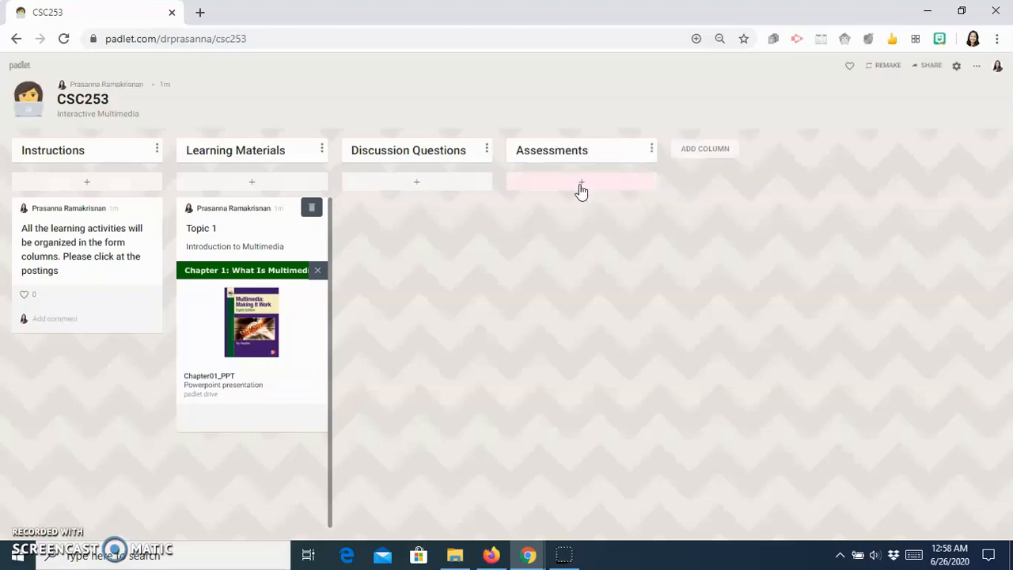
Step: Create a post titled "Quiz 1" in the Assessments column and attach the copied Google Forms link to it
click(581, 183)
text(Qu)
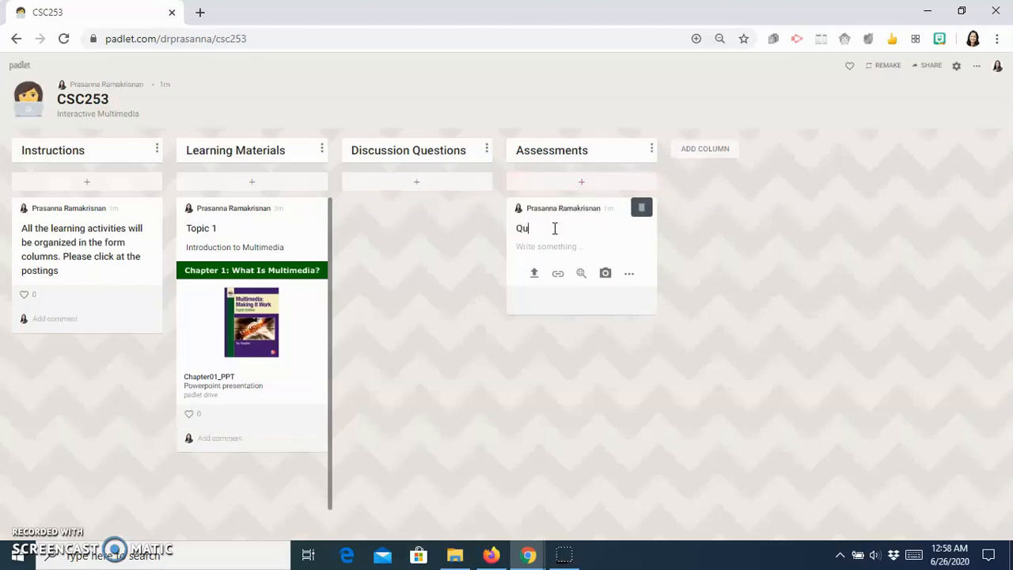
text(iz 1)
click(558, 277)
key(ctrl+v)
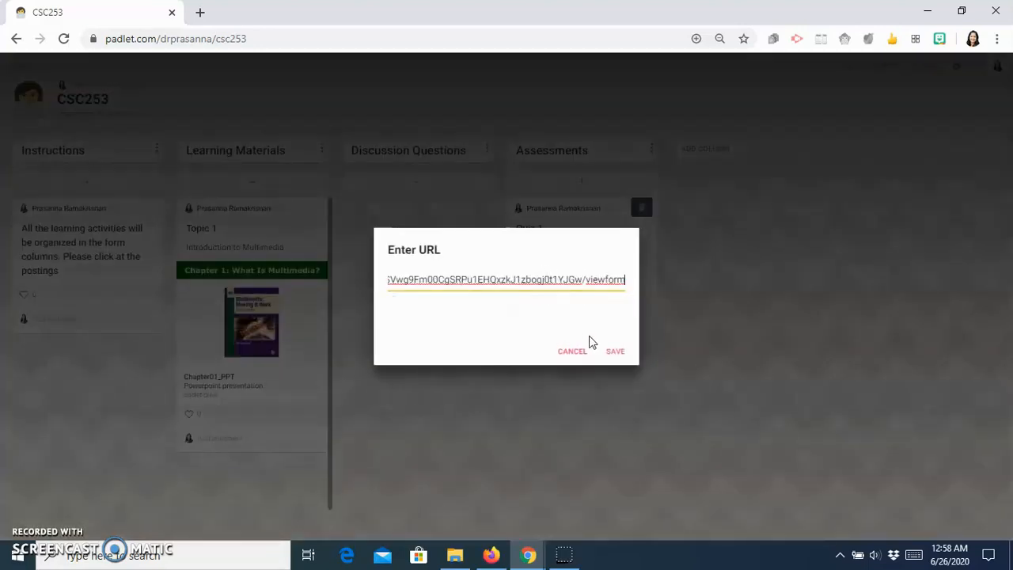
click(616, 352)
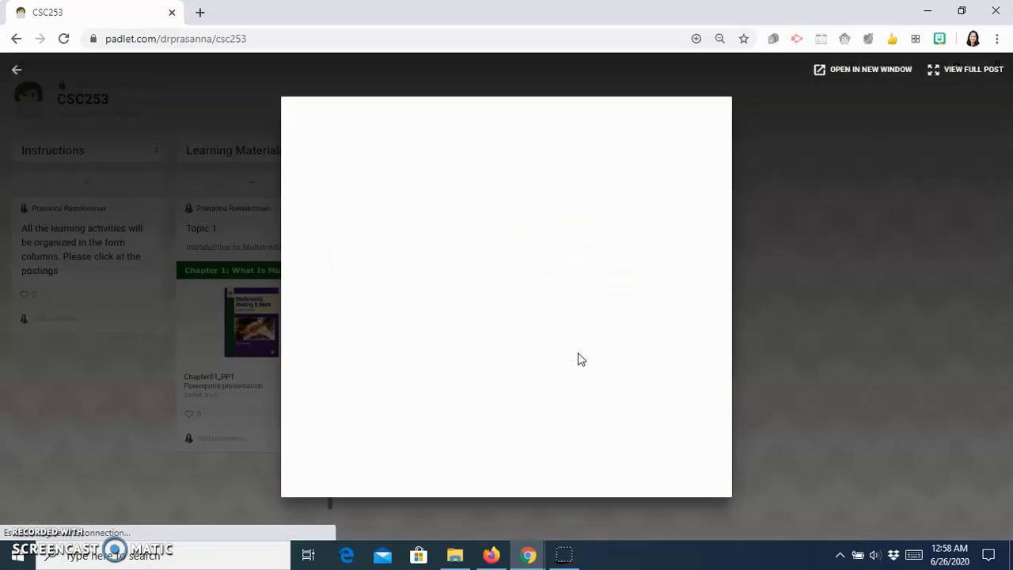
Step: Preview the form linked in the Quiz 1 post and add the text "Please click to do your quiz" to the post
click(580, 358)
click(15, 72)
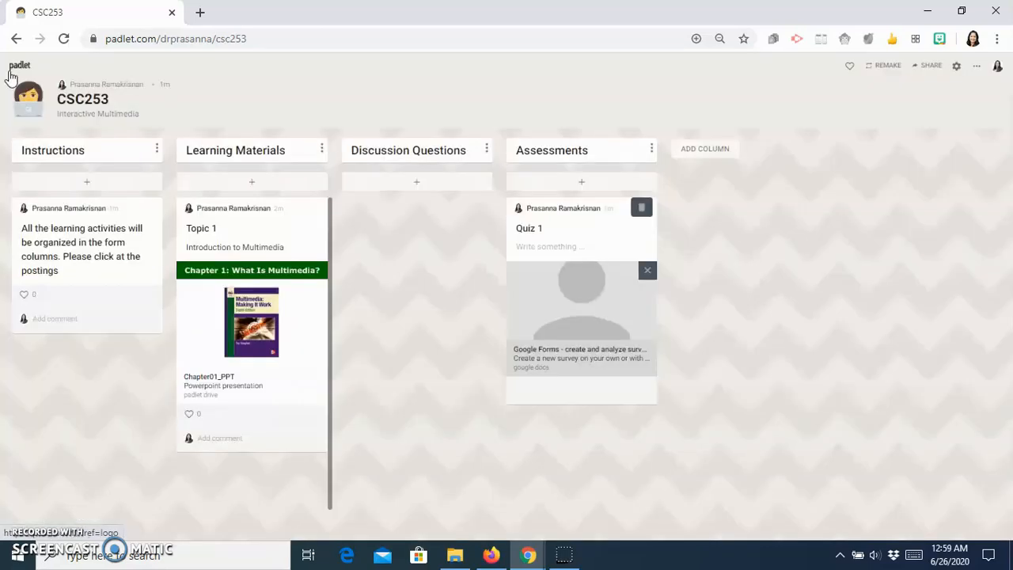
click(536, 241)
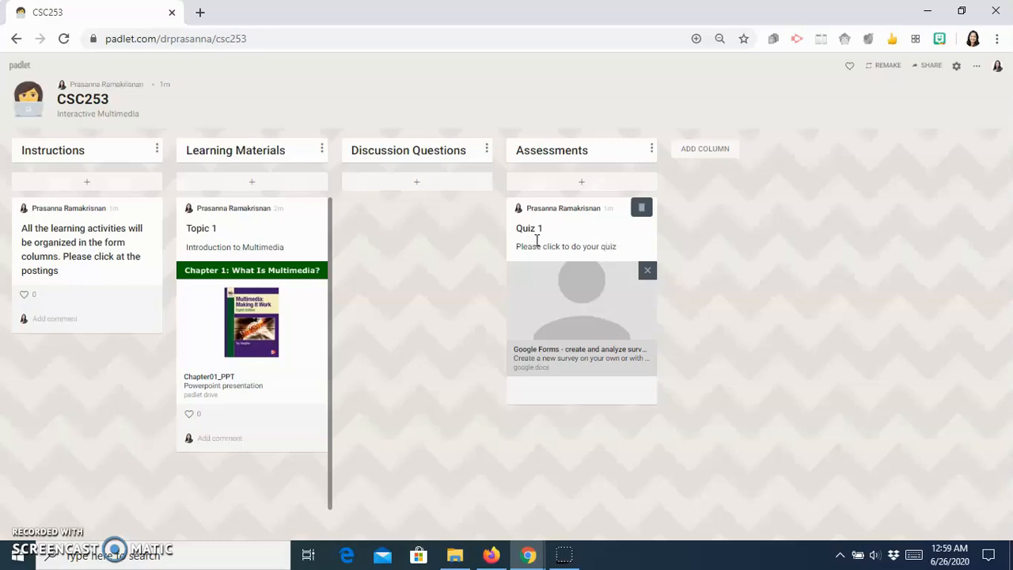
Step: Add a fifth column named References
click(695, 155)
text(References)
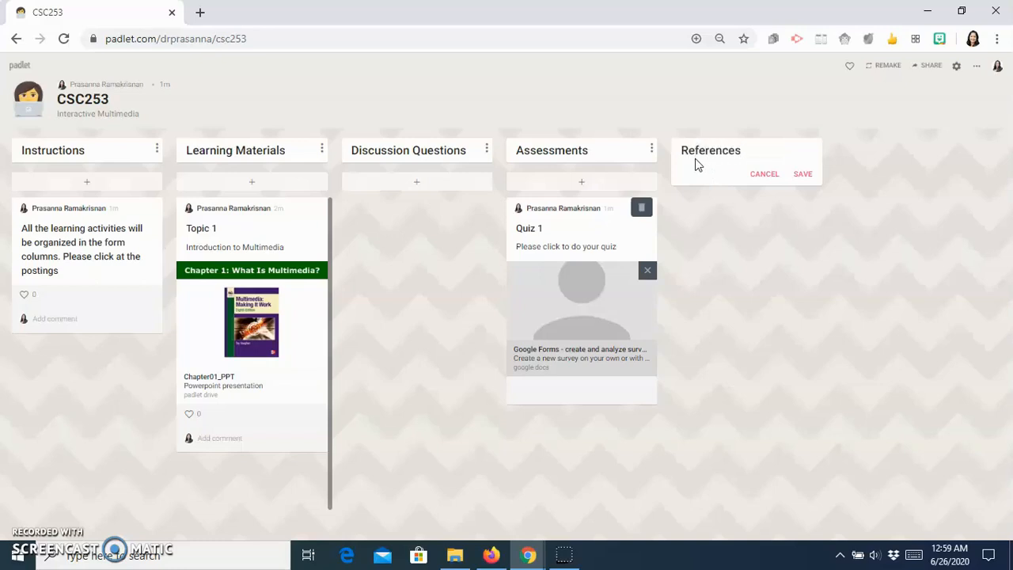
click(802, 174)
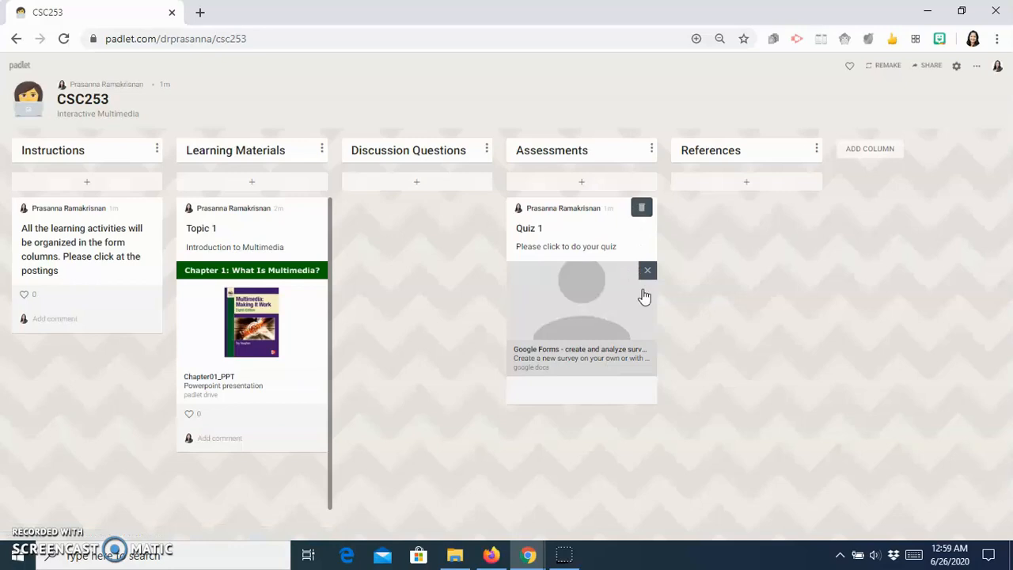
Step: Create a post titled "Topic 2" in the Learning Materials column and view its full list of attachment types
mouse_move(271, 220)
click(281, 209)
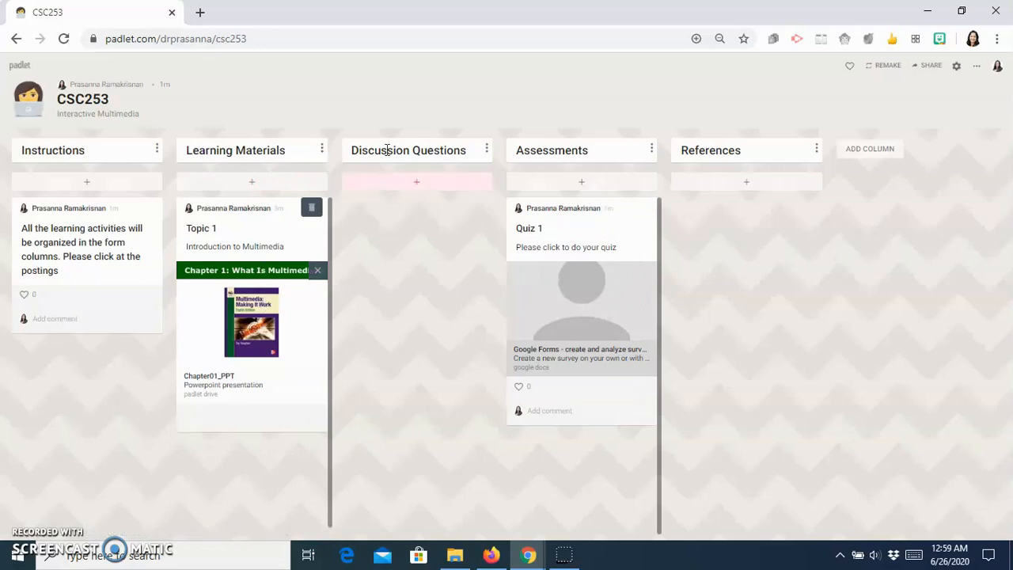
click(254, 183)
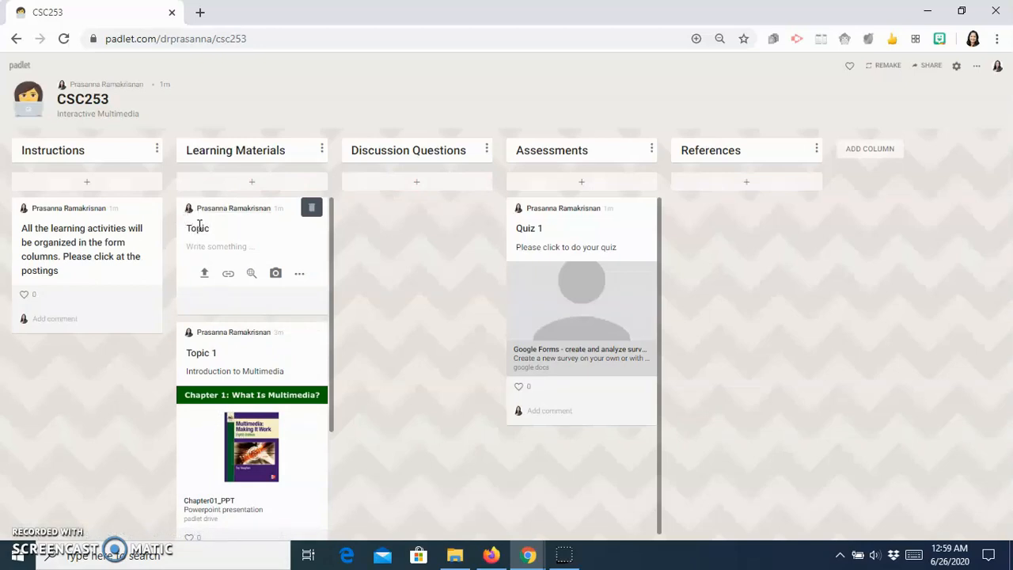
click(208, 250)
click(298, 275)
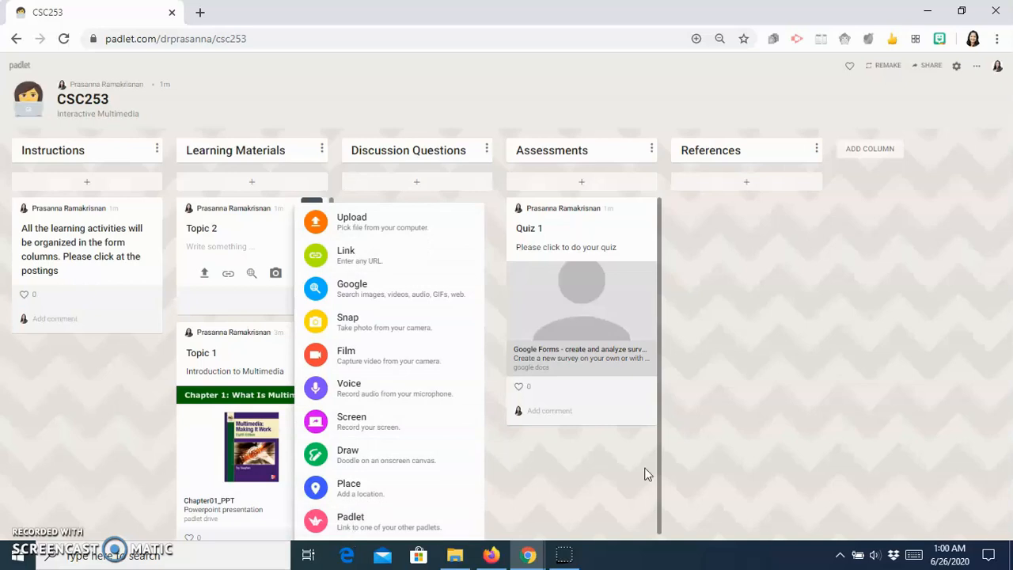
click(812, 388)
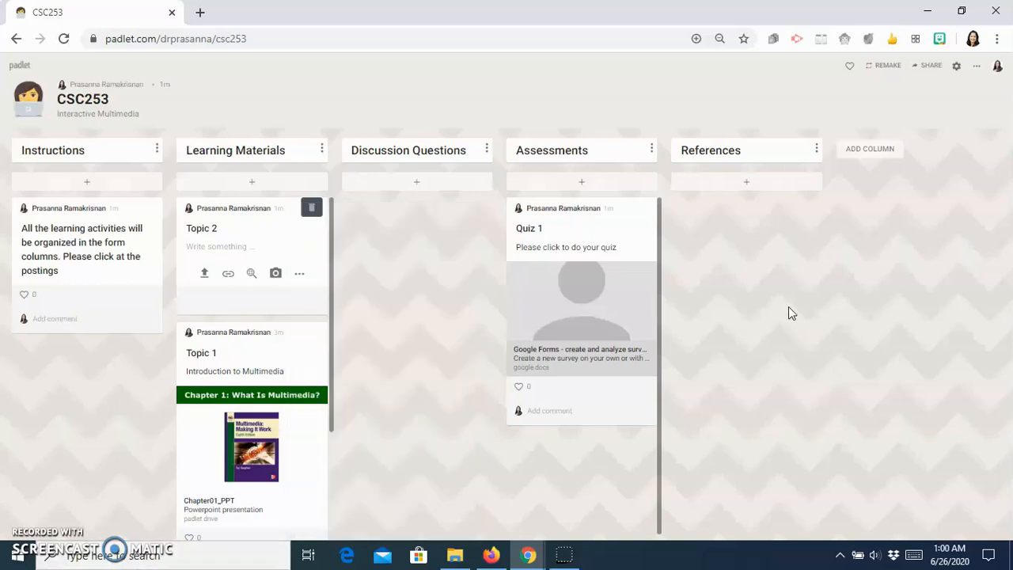
Step: Look through the padlet's settings, from title and address to appearance and posting options
click(955, 67)
scroll(954, 140, down, 3)
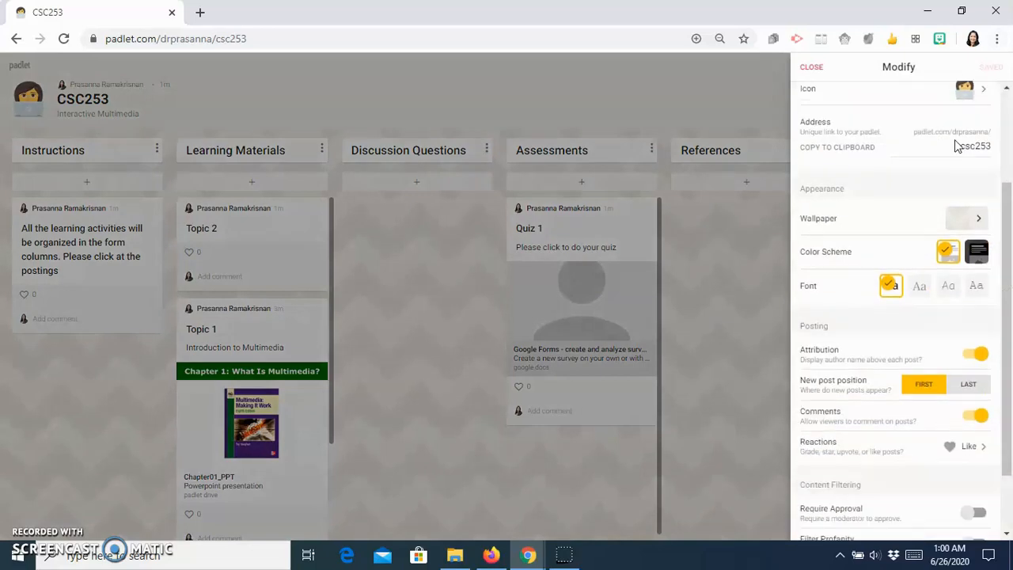
scroll(920, 198, up, 3)
scroll(923, 208, down, 3)
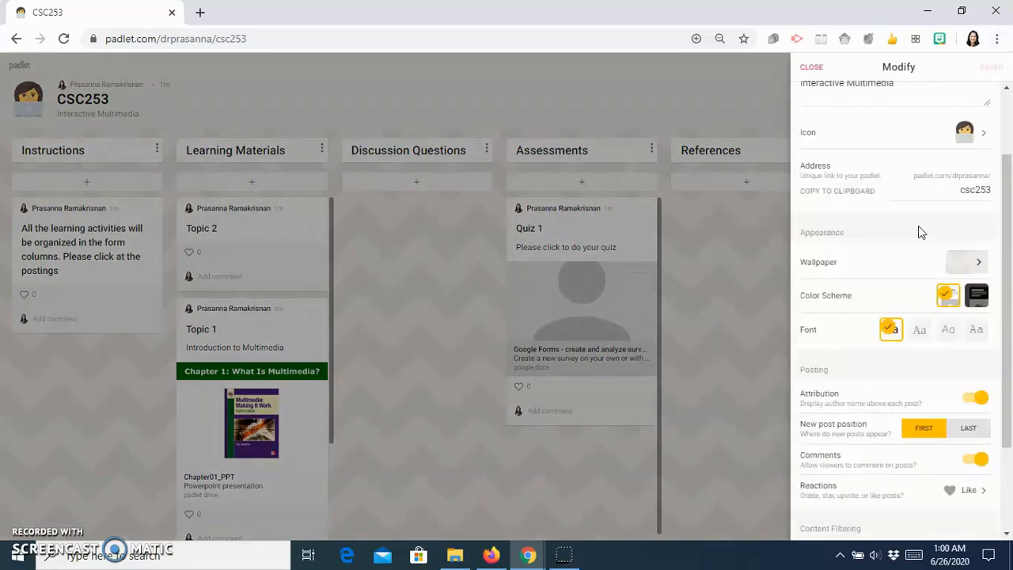
scroll(915, 372, up, 3)
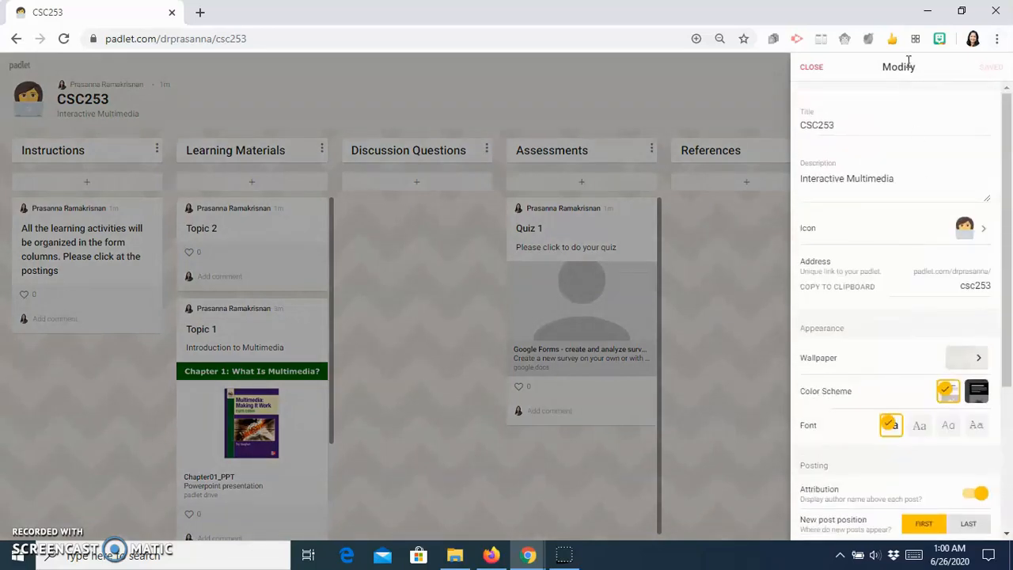
click(811, 68)
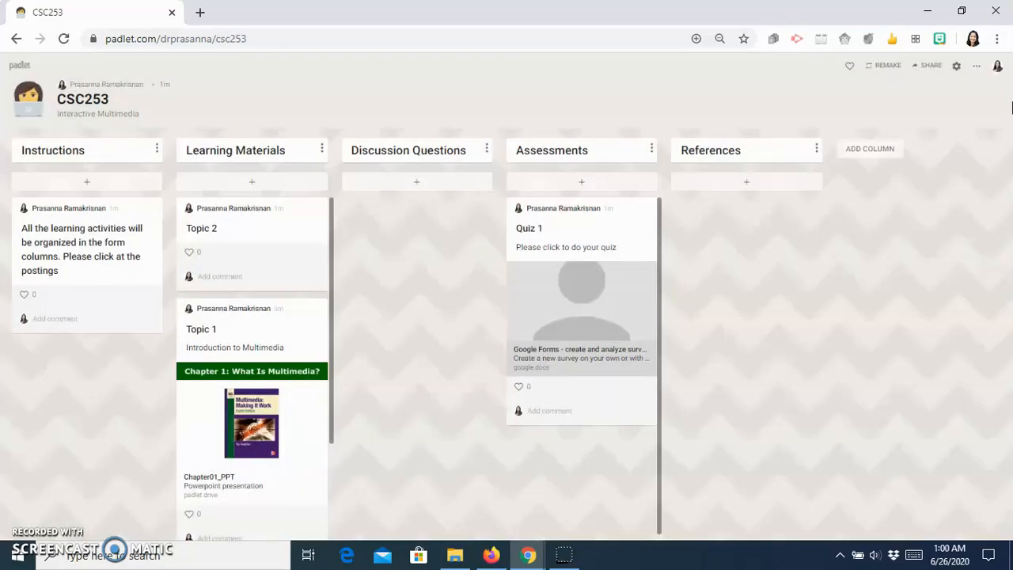
Step: Open the padlet's sharing options and view the search for inviting members
click(936, 70)
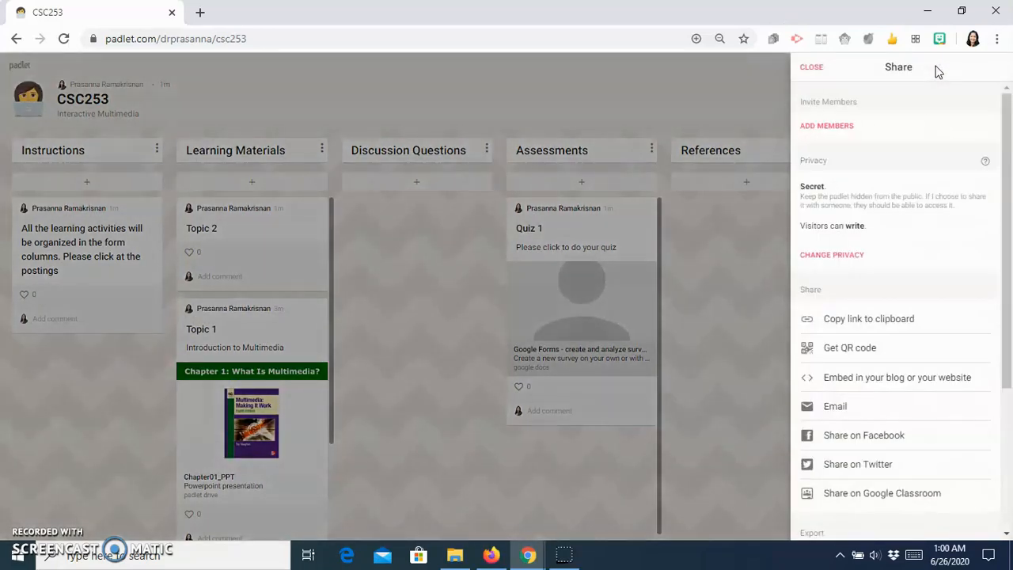
click(825, 128)
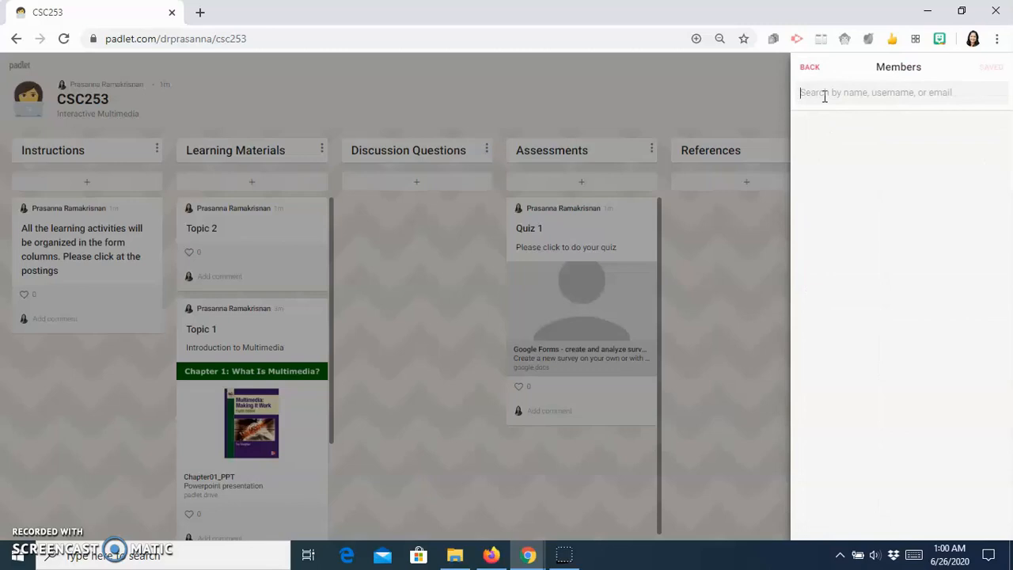
click(811, 68)
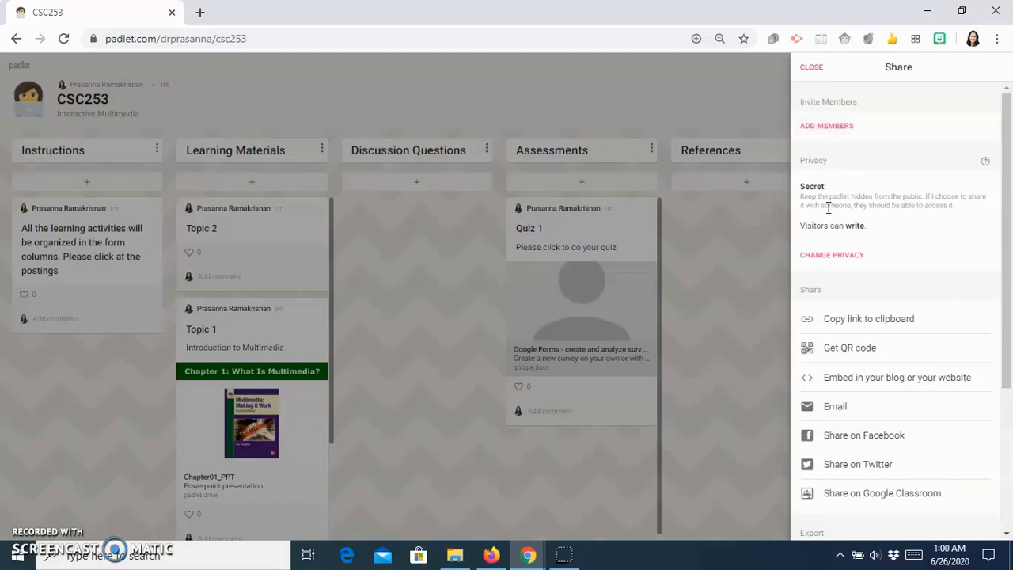
Step: Change the padlet's privacy to Public
drag(802, 160, 841, 171)
click(834, 257)
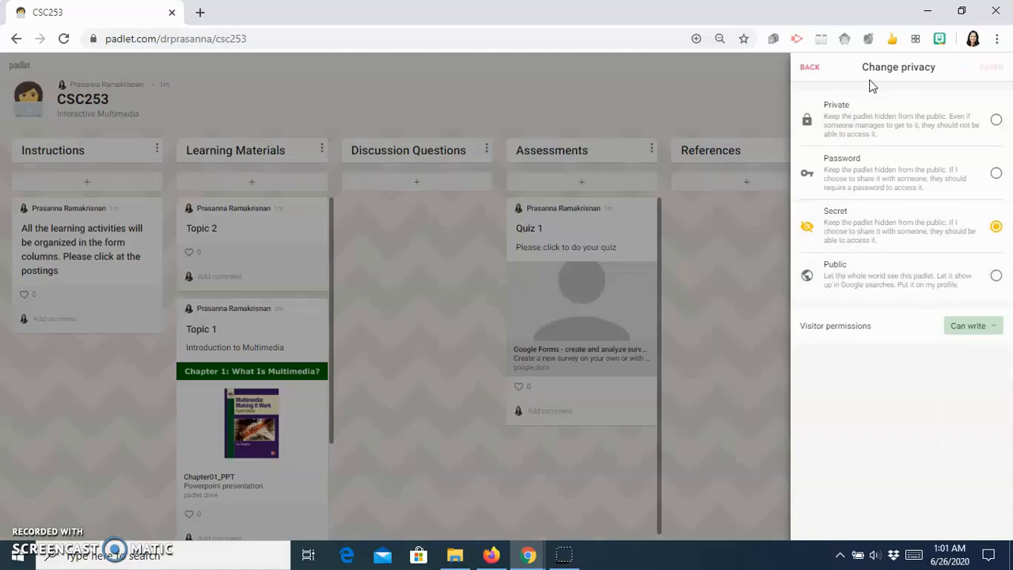
click(996, 276)
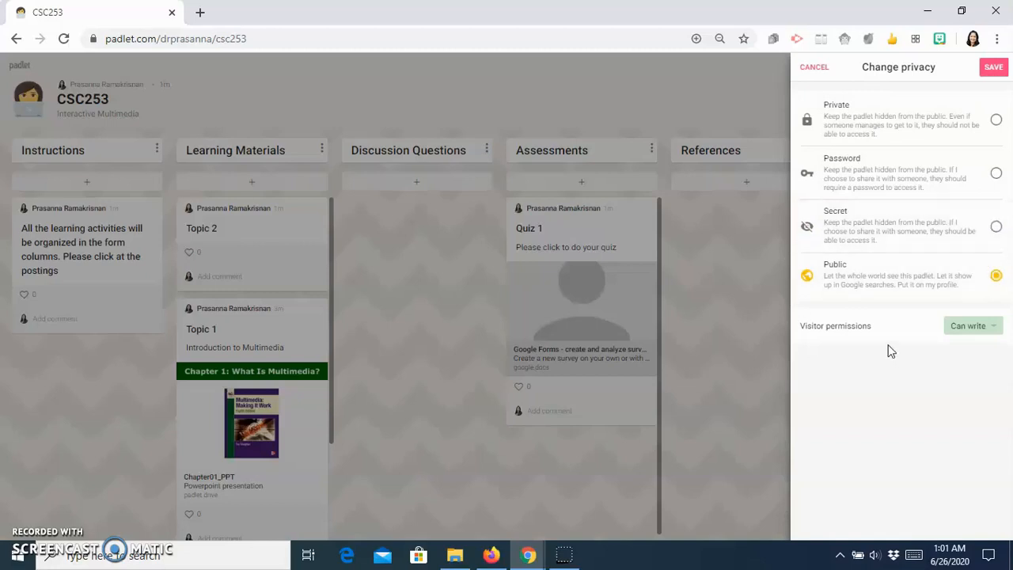
Step: Try the Can read visitor permission, set it back to Can write, and save the privacy changes
drag(802, 327, 884, 337)
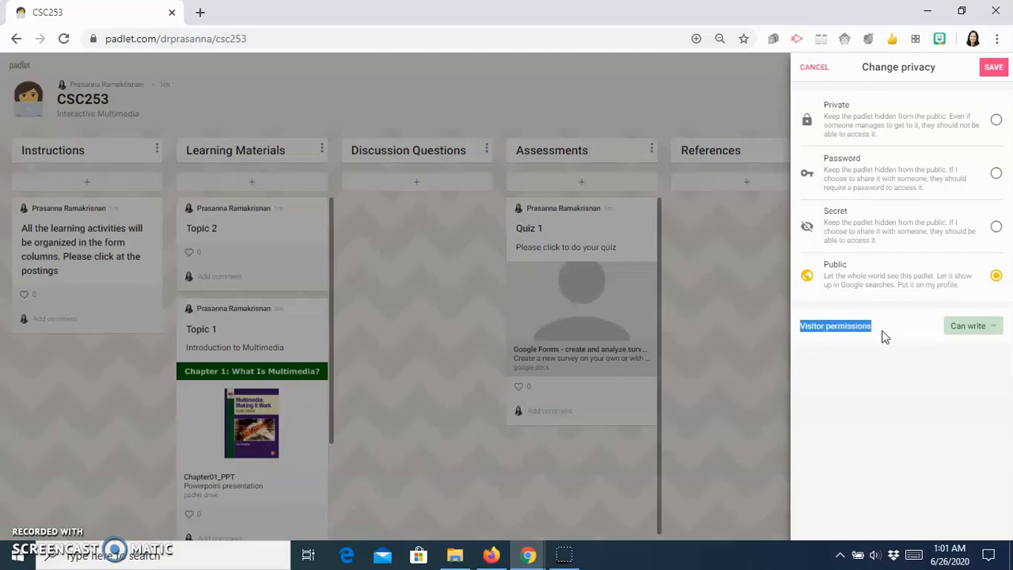
click(967, 333)
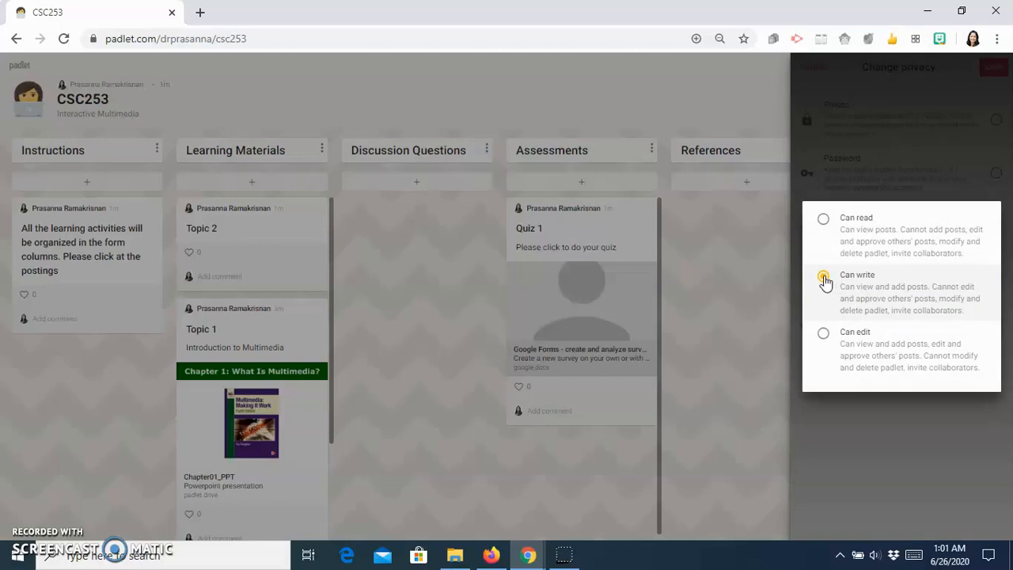
click(824, 222)
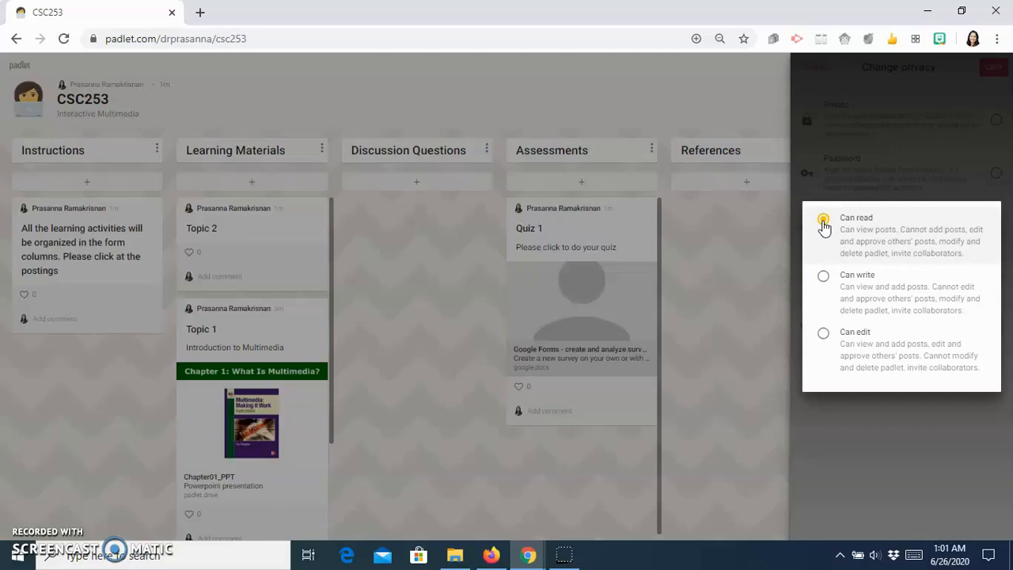
click(823, 276)
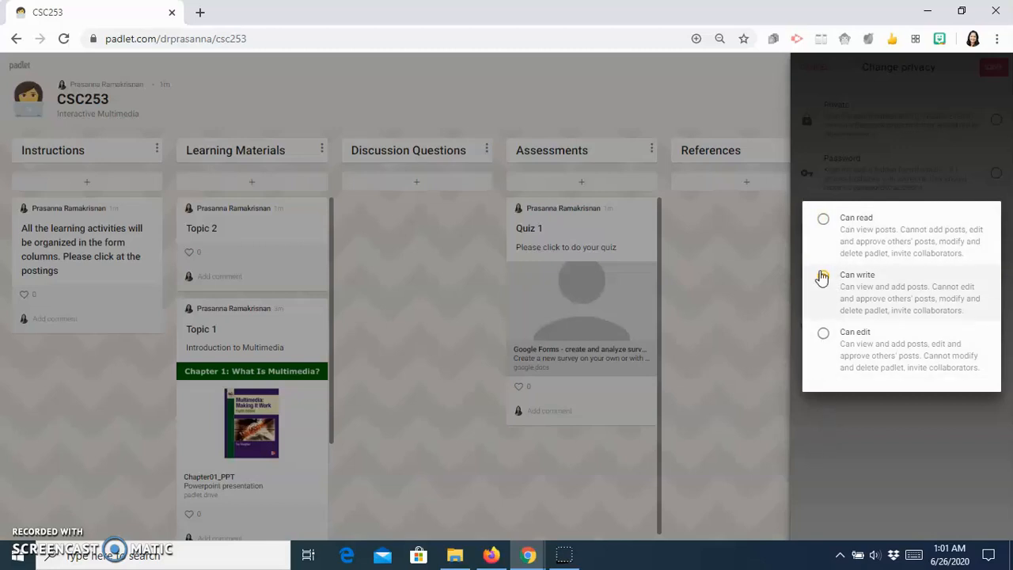
click(848, 478)
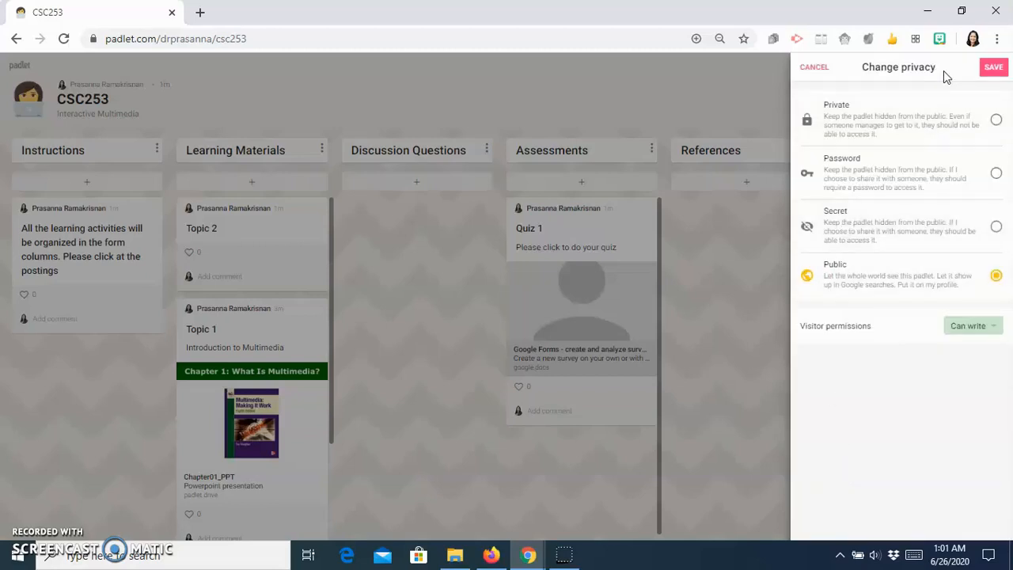
click(992, 68)
click(811, 68)
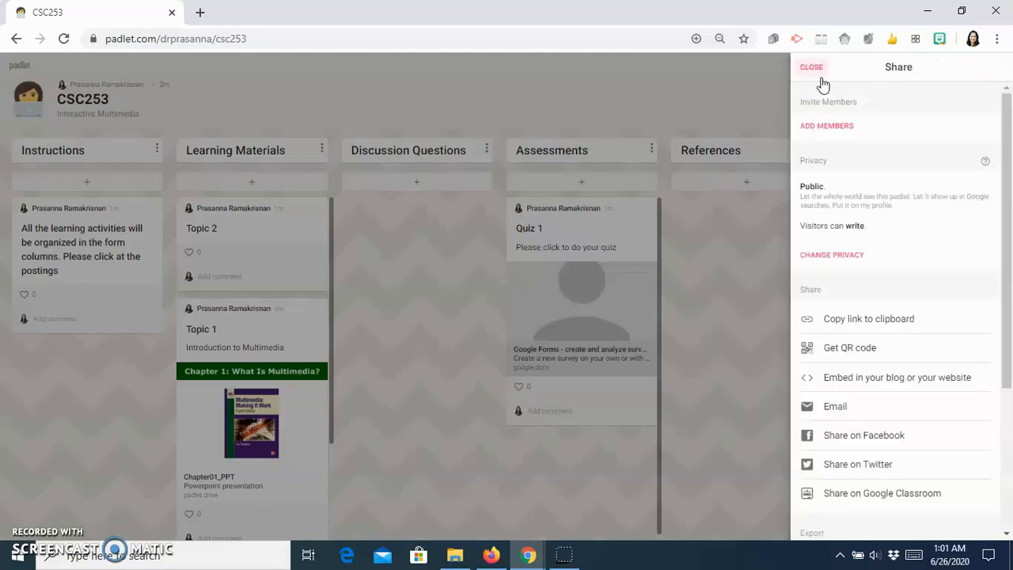
Step: Review the padlet's share and export options and close the sharing settings
scroll(931, 332, down, 3)
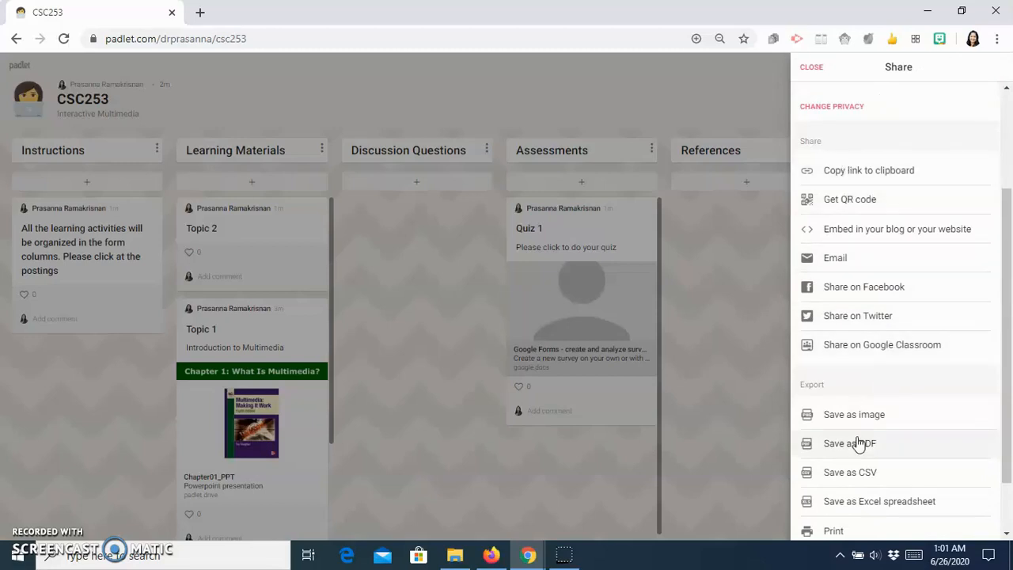
click(868, 184)
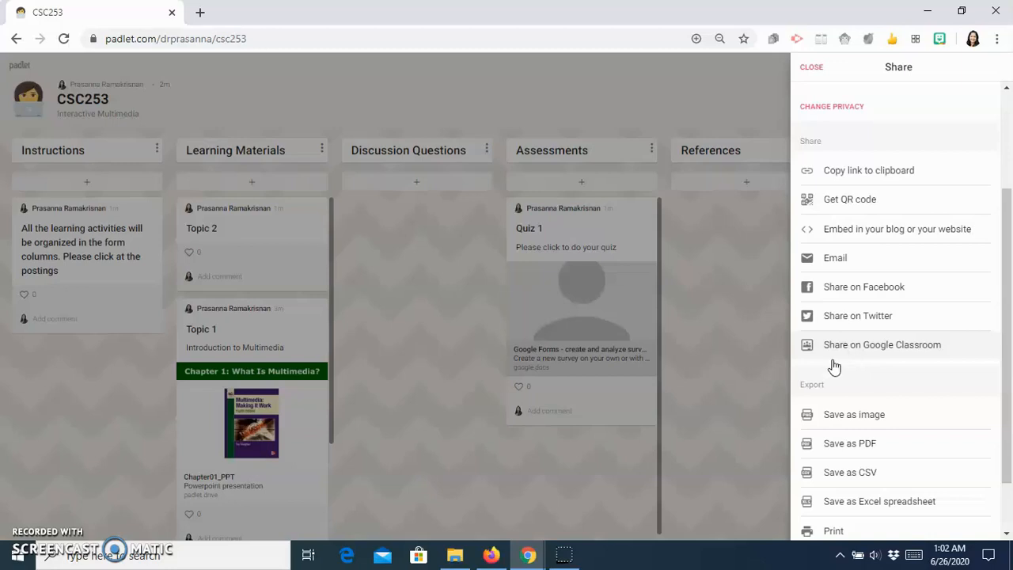
click(814, 72)
Step: Select the padlet's full web address in the browser
click(314, 38)
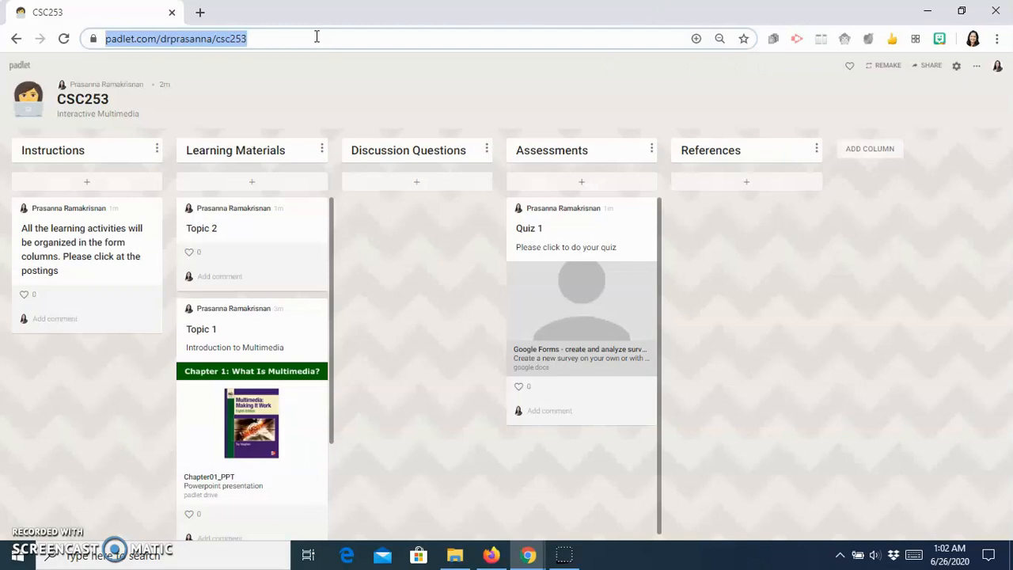
click(316, 37)
drag(316, 36, 106, 53)
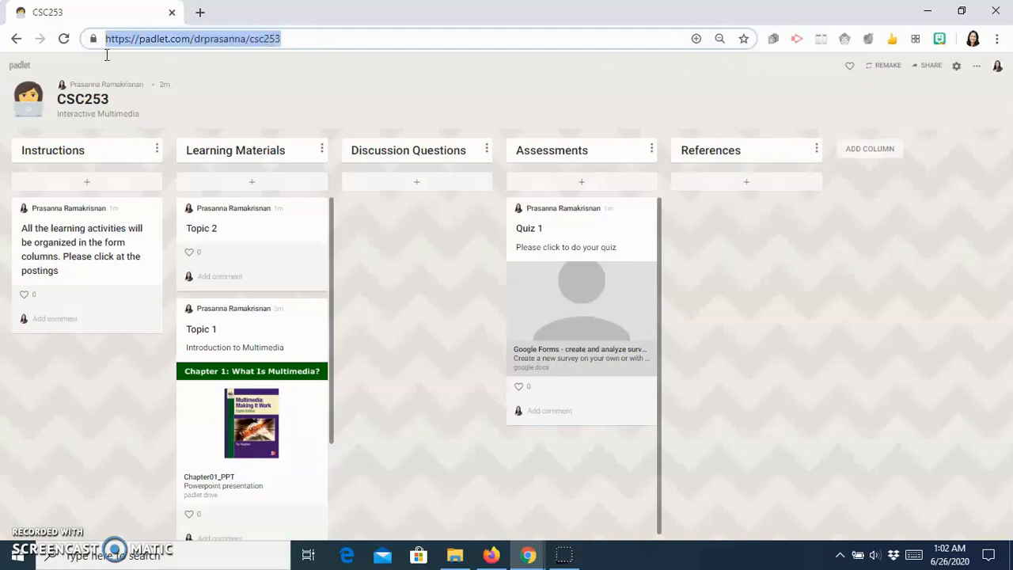